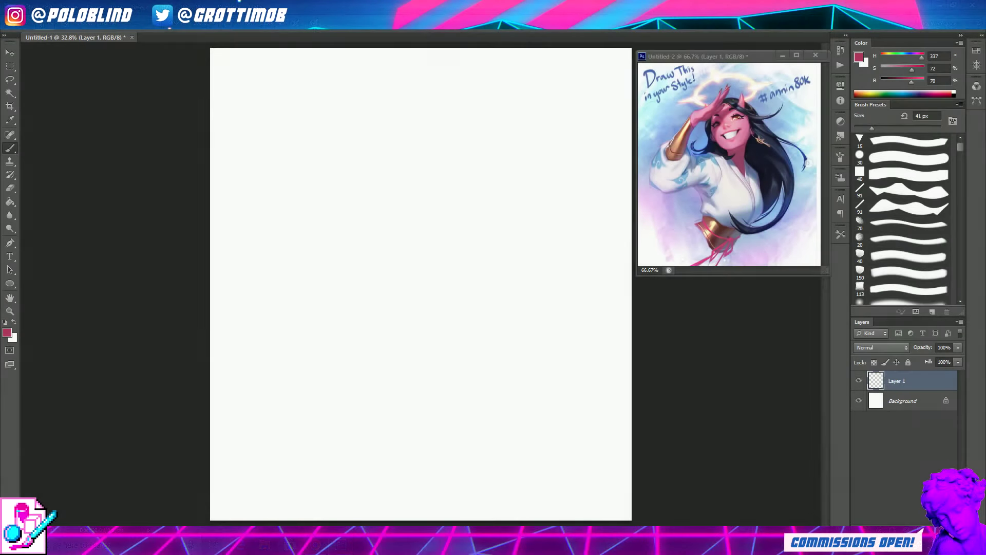
- Sketch a horned head with cheek, jaw, guideline, right ear, hair, mouth and closed eyes
left_click_drag(400, 118, 486, 172)
left_click_drag(369, 69, 400, 124)
mouse_move(434, 118)
left_mouse_down()
mouse_move(447, 121)
mouse_move(416, 200)
left_mouse_up()
left_click_drag(486, 156, 475, 192)
left_click_drag(406, 205, 478, 190)
mouse_move(424, 142)
left_mouse_down()
mouse_move(457, 147)
mouse_move(486, 168)
left_mouse_up()
left_click_drag(479, 98, 496, 133)
mouse_move(411, 184)
left_mouse_down()
mouse_move(439, 181)
mouse_move(450, 148)
left_mouse_up()
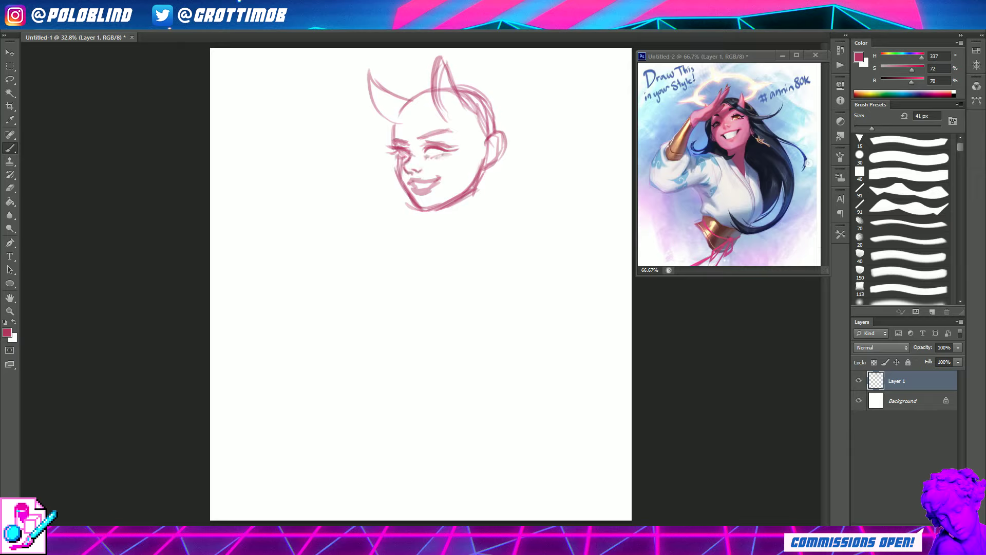
- Undo and redraw the left cheek line, then add hair and neck strokes
key("ctrl+z")
left_click_drag(397, 169, 411, 210)
mouse_move(466, 103)
left_mouse_down()
mouse_move(488, 160)
mouse_move(537, 226)
left_mouse_up()
left_click_drag(476, 226, 417, 305)
left_click_drag(434, 216, 421, 306)
- Sketch shoulder lines in blue-grey and erase the mouth and part of the cheek
left_click(7, 332)
left_click(847, 211)
mouse_move(500, 227)
left_mouse_down()
mouse_move(541, 287)
mouse_move(557, 342)
left_mouse_up()
left_click_drag(426, 222, 397, 231)
key("e")
mouse_move(411, 182)
left_mouse_down()
mouse_move(441, 188)
mouse_move(406, 189)
left_mouse_up()
key("b")
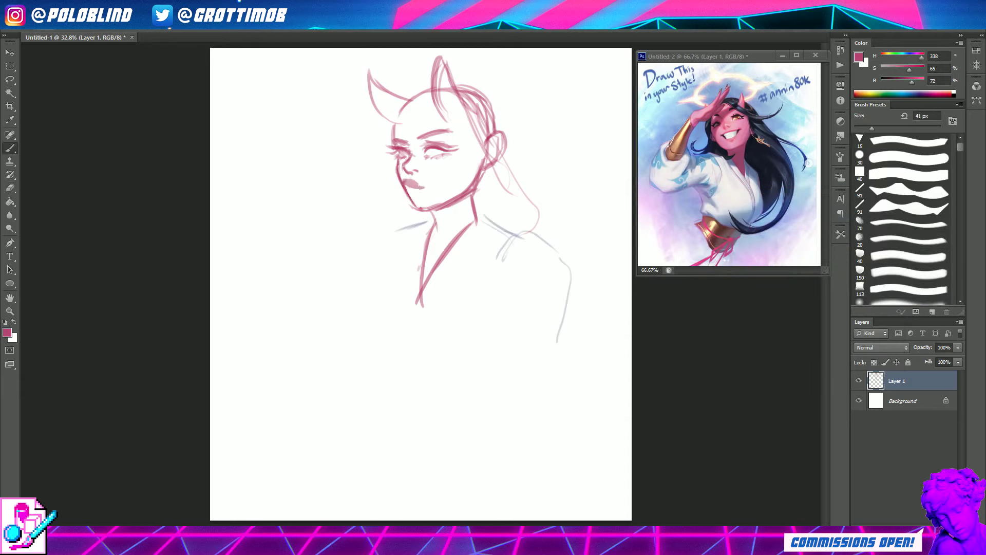
- Clear the entire sketch layer and draw a new oval head outline
key("ctrl+a")
key("Delete")
left_click_drag(359, 139, 463, 201)
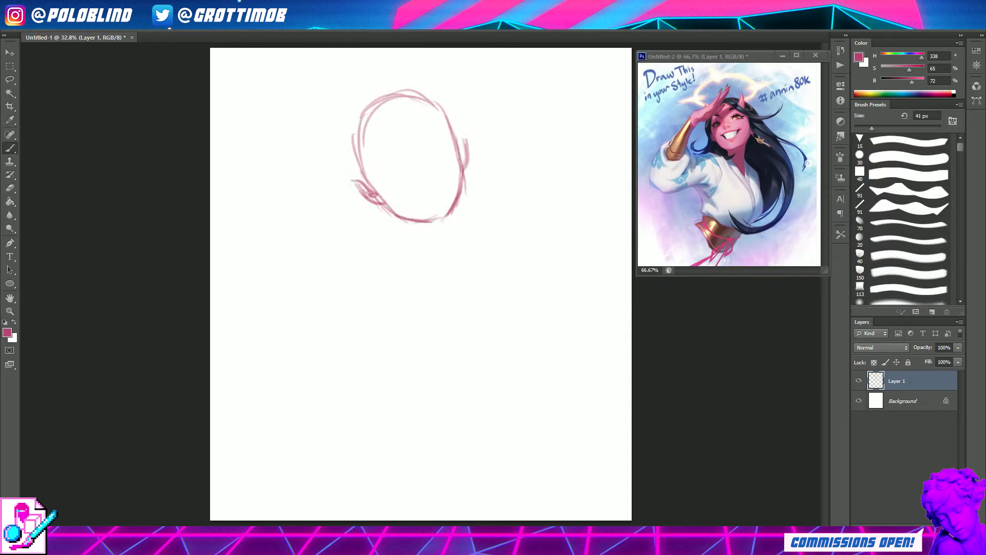
- Sketch the neck, inner head lines and two horns on top of the head
left_click_drag(354, 134, 310, 249)
left_click_drag(373, 113, 367, 211)
left_click_drag(424, 95, 446, 105)
mouse_move(323, 97)
left_mouse_down()
mouse_move(377, 123)
mouse_move(401, 165)
left_mouse_up()
- Sketch the neck, torso, right shoulder, collar, left shoulder and faint lower body lines
left_click_drag(424, 234, 460, 316)
mouse_move(465, 226)
left_mouse_down()
mouse_move(480, 388)
mouse_move(525, 271)
left_mouse_up()
left_click_drag(506, 264, 519, 321)
left_click_drag(524, 273, 542, 334)
mouse_move(380, 230)
left_mouse_down()
mouse_move(427, 298)
mouse_move(331, 267)
mouse_move(310, 323)
left_mouse_up()
left_click_drag(403, 298, 392, 360)
left_click_drag(324, 311, 382, 349)
- Sketch the left arm with an enlarged eraser, and erase the faint lower strokes
key("ctrl+t")
left_click_drag(545, 387, 567, 441)
key("Return")
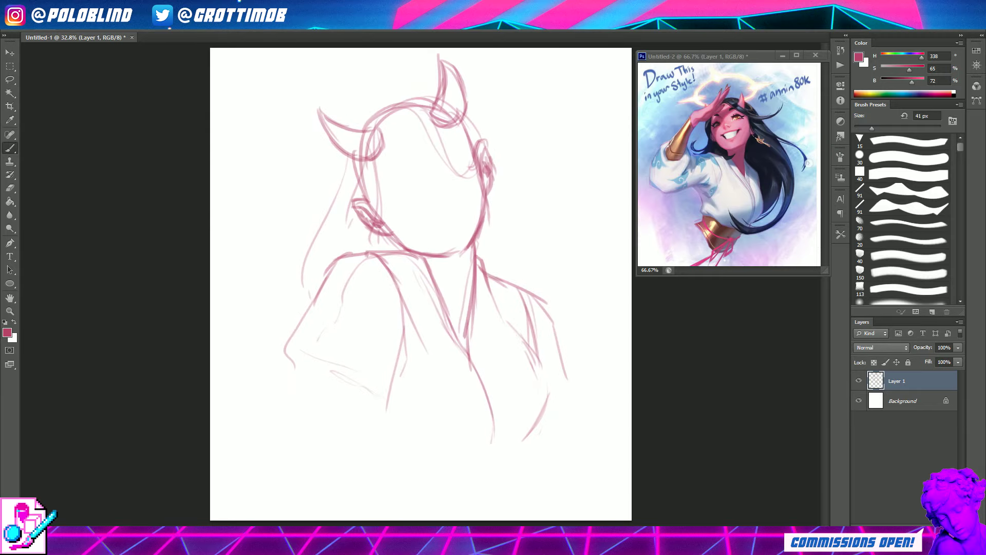
left_click_drag(257, 318, 334, 380)
- Sketch new left shoulder, arm and torso strokes, then erase the left arm and lower curve
left_click_drag(282, 303, 316, 403)
left_click_drag(282, 154, 211, 247)
left_click_drag(306, 182, 262, 283)
left_click_drag(277, 283, 285, 337)
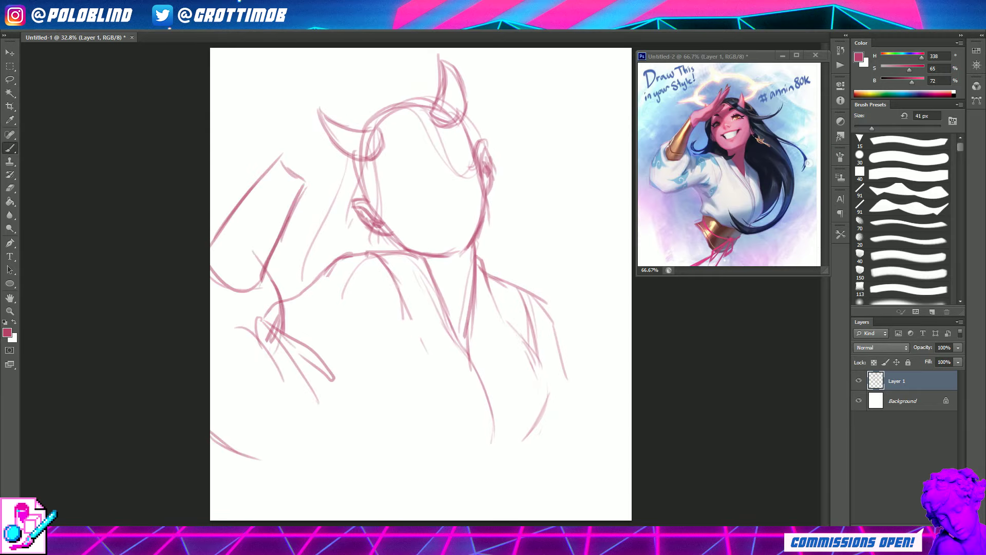
left_click_drag(210, 431, 360, 406)
left_click_drag(406, 316, 385, 411)
left_click_drag(372, 339, 355, 400)
left_click_drag(267, 206, 278, 421)
key("b")
- Sketch a raised arm over the head with shoulder curves, lower arm and hand strokes
left_click_drag(314, 288, 395, 308)
left_click_drag(285, 174, 211, 280)
left_click_drag(306, 203, 234, 365)
left_click_drag(355, 334, 211, 382)
left_click_drag(369, 108, 283, 175)
left_click_drag(379, 138, 305, 206)
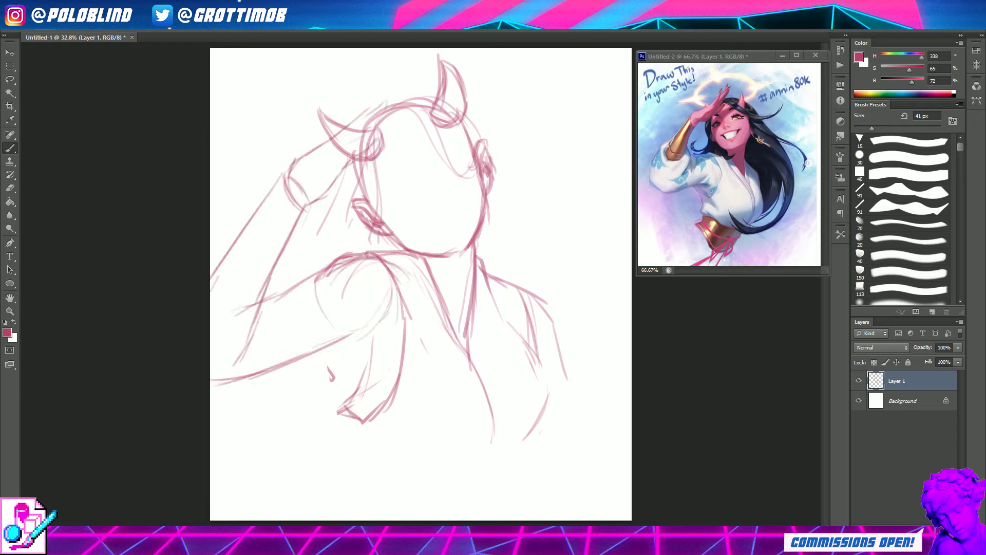
left_click_drag(370, 246, 306, 282)
mouse_move(391, 347)
left_mouse_down()
mouse_move(211, 383)
mouse_move(347, 370)
left_mouse_up()
left_click_drag(217, 278, 256, 300)
left_click_drag(275, 308, 273, 365)
left_click_drag(290, 280, 315, 264)
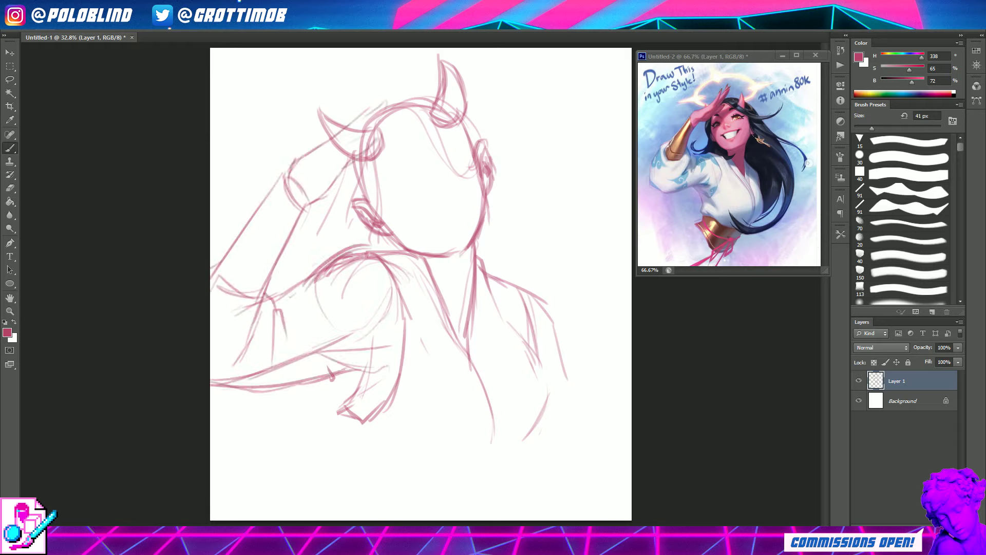
- Undo the raised-arm strokes and sketch a new left shoulder, arm and hand
key("ctrl+alt+z")
key("ctrl+alt+z")
key("ctrl+alt+z")
left_click_drag(408, 265, 329, 275)
left_click_drag(380, 313, 390, 354)
left_click_drag(316, 290, 280, 406)
left_click_drag(318, 306, 352, 390)
left_click_drag(380, 395, 396, 455)
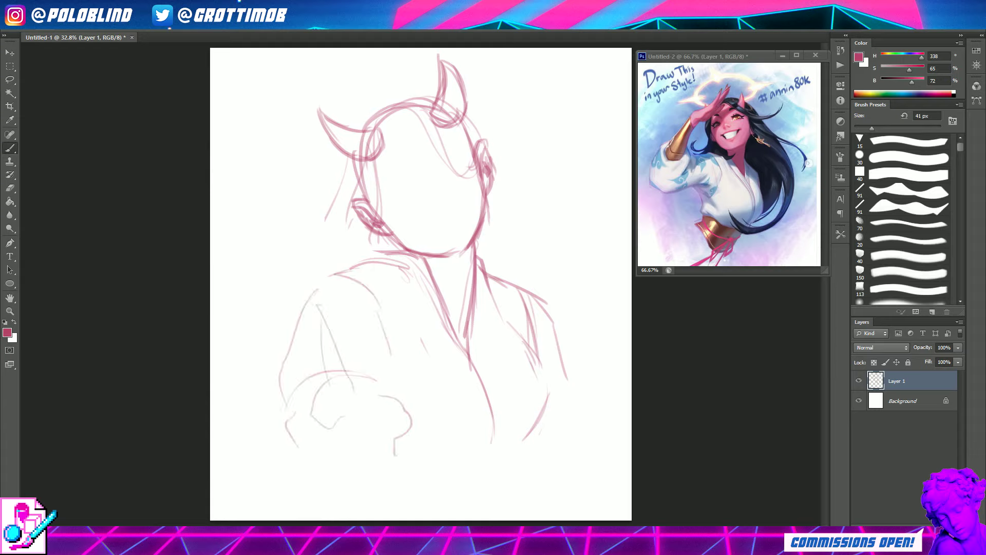
- Lasso and delete the body strokes, then rotate and reposition the head
key("l")
left_click_drag(288, 257, 565, 452)
key("Delete")
key("ctrl+t")
key("Return")
- Move the right horn down and to the left
left_click_drag(462, 115, 476, 132)
key("ctrl+d")
key("b")
left_click_drag(427, 108, 490, 195)
- Sketch long hair on both sides of the head and erase stray ear and hair strokes
left_click_drag(496, 133, 518, 334)
left_click_drag(359, 147, 318, 267)
key("b")
mouse_move(359, 169)
left_mouse_down()
mouse_move(372, 226)
mouse_move(370, 205)
left_mouse_up()
key("e")
left_click_drag(493, 157, 496, 213)
- Paint a soft pink base over the face, chin and neck
key("b")
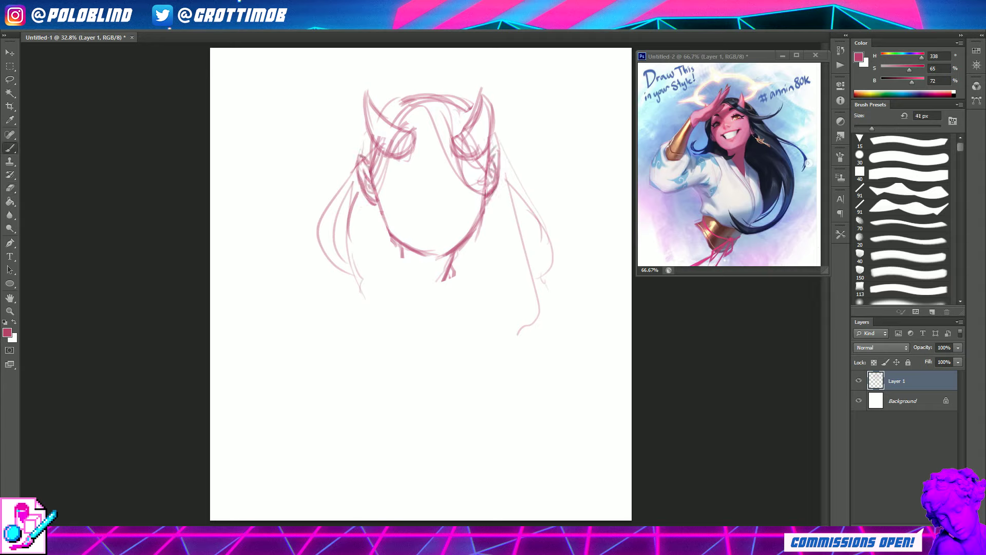
key("b")
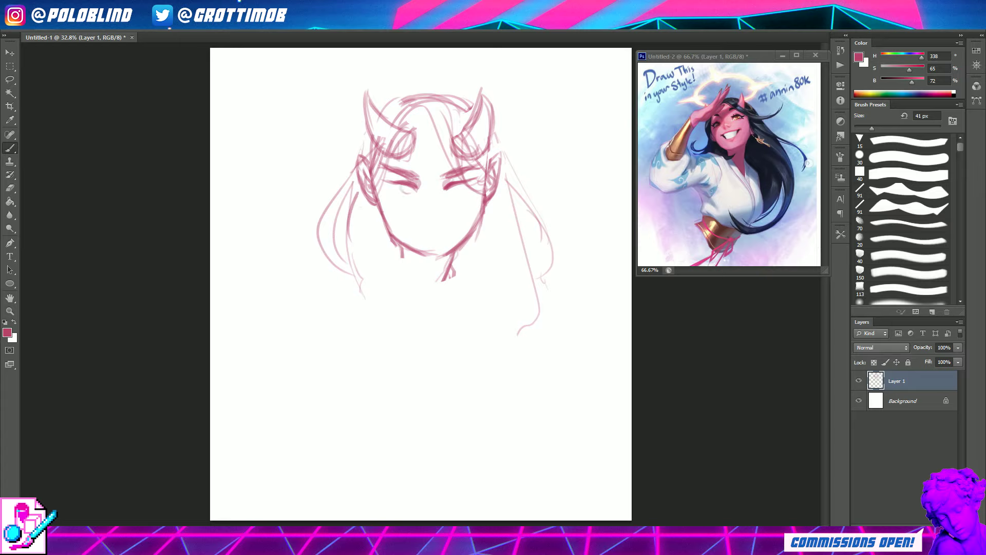
left_click_drag(401, 123, 452, 195)
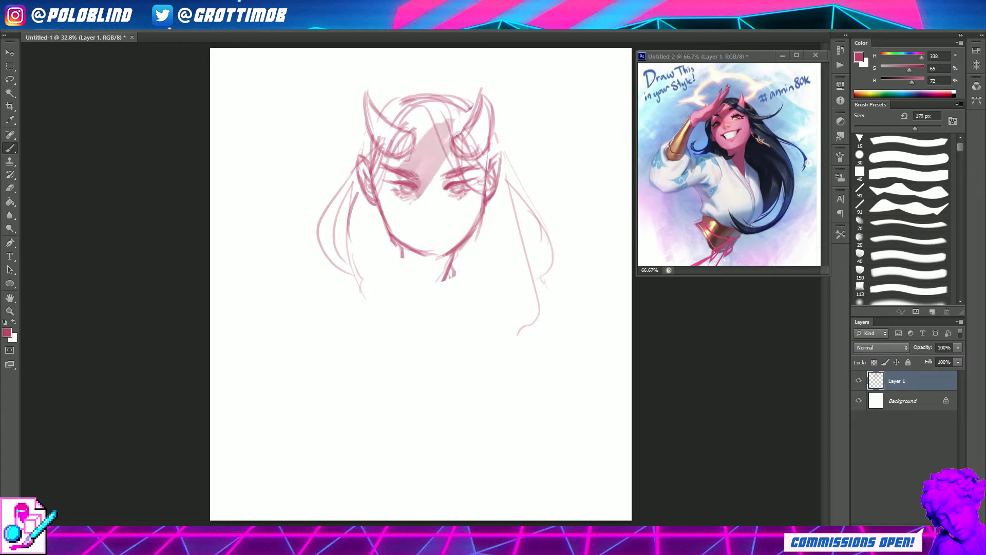
left_click_drag(370, 103, 442, 226)
left_click_drag(380, 174, 473, 257)
left_click_drag(426, 108, 488, 195)
left_click_drag(411, 249, 429, 308)
left_click_drag(368, 164, 369, 206)
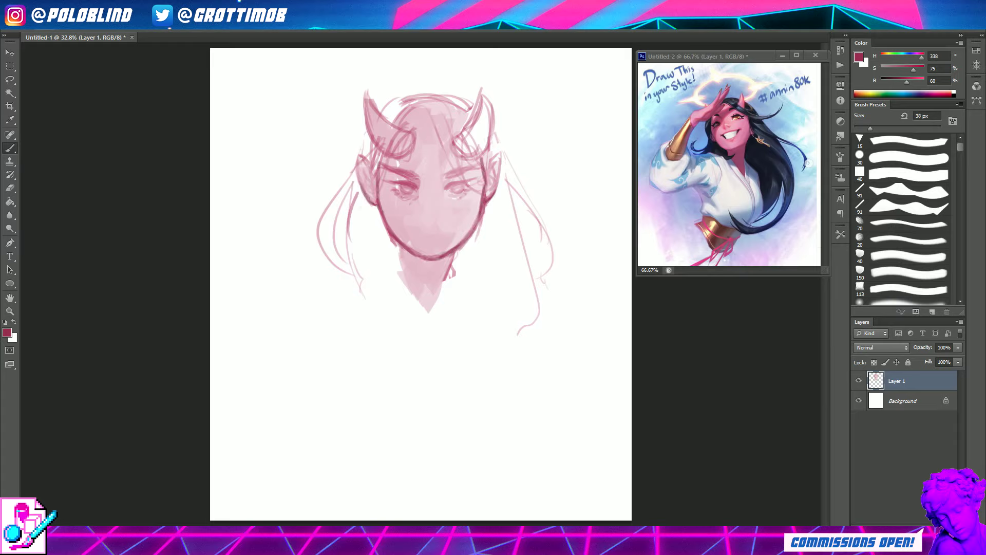
- Sample pinks, white and dark red to paint the eyes, lashes, nose and smile
left_click(426, 169, "alt")
left_click(449, 203, "alt")
left_click(437, 217, "alt")
left_click_drag(457, 186, 480, 187)
left_click(411, 231, "alt")
left_click(513, 360, "alt")
left_click(716, 275)
key("Return")
left_click(410, 228)
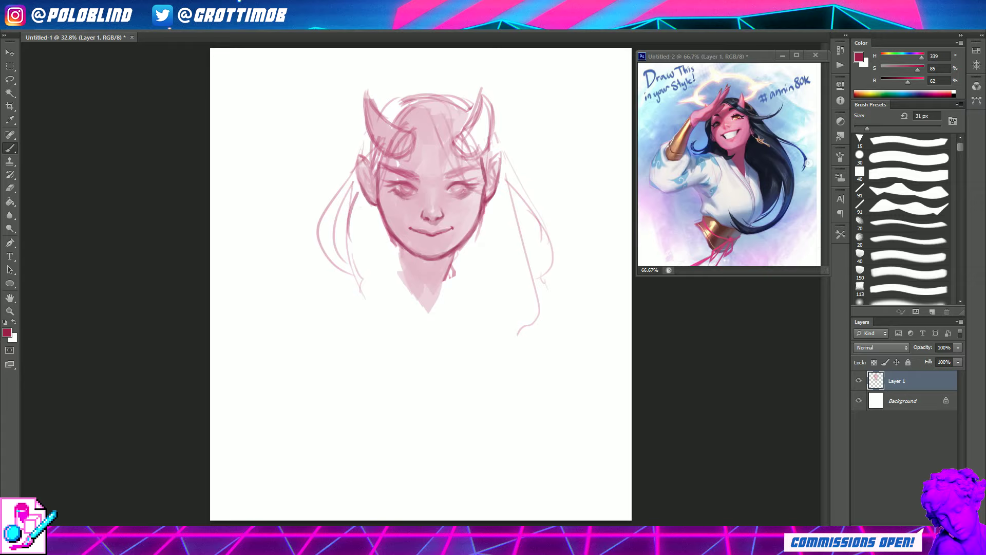
left_click(426, 226, "alt")
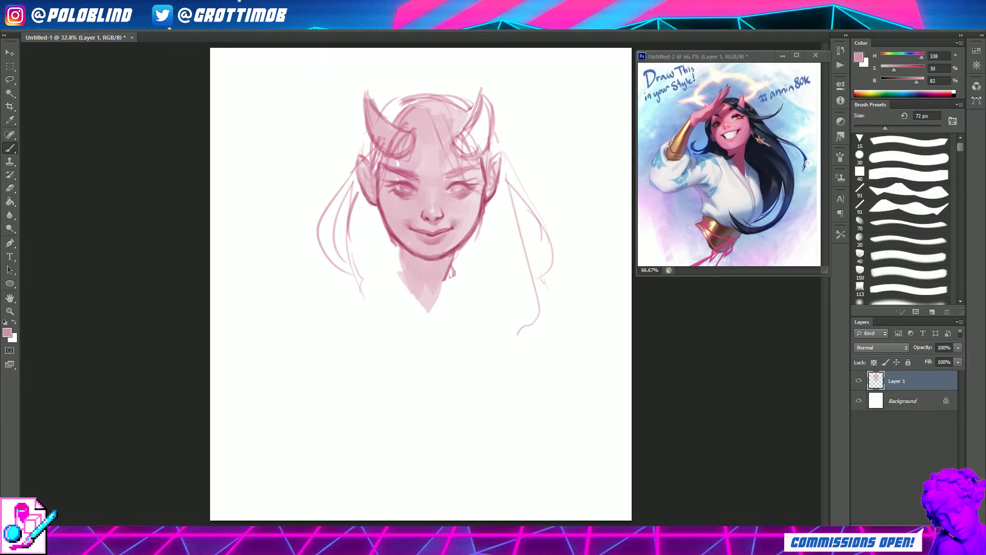
- Save the drawing as 'Annin80K DTIYS.psd'
key("ctrl+s")
type("Annin80K DTIYS.psd")
key("Return")
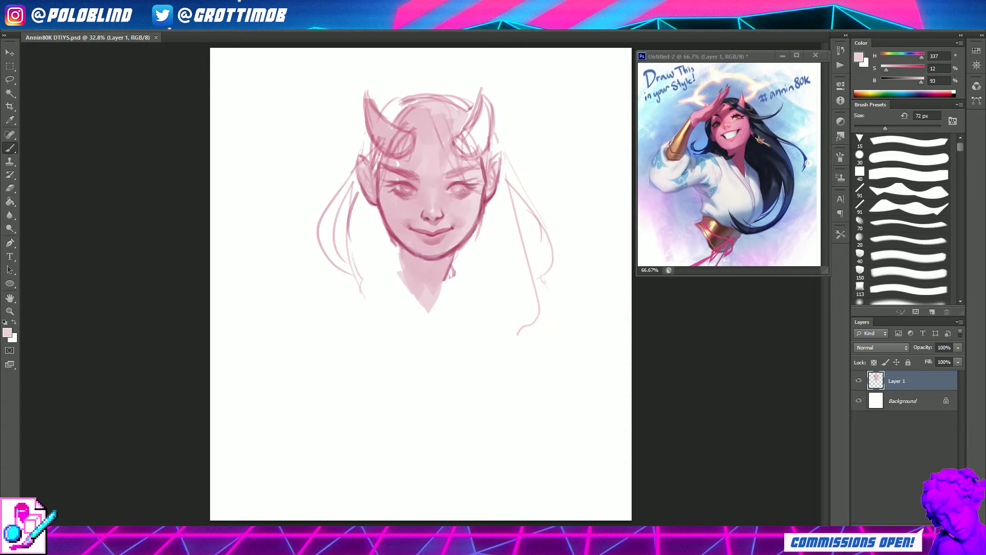
- Shade both horns darker pink, lighten the forehead and darken the left jaw line
left_click_drag(480, 95, 468, 141)
mouse_move(362, 92)
left_mouse_down()
mouse_move(391, 144)
mouse_move(431, 143)
left_mouse_up()
left_click_drag(411, 114, 427, 157)
key("bracketleft")
key("bracketleft")
left_click_drag(391, 230, 392, 261)
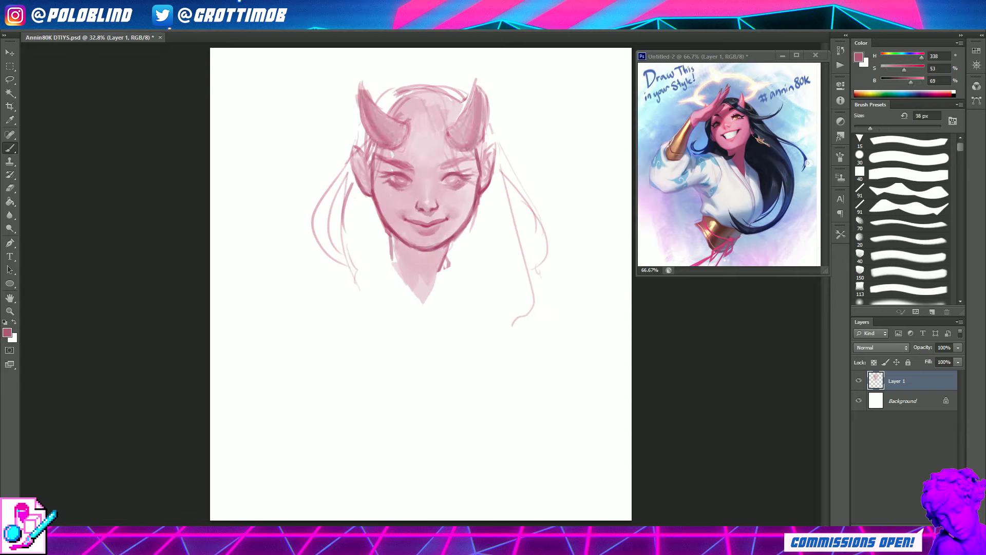
key("b")
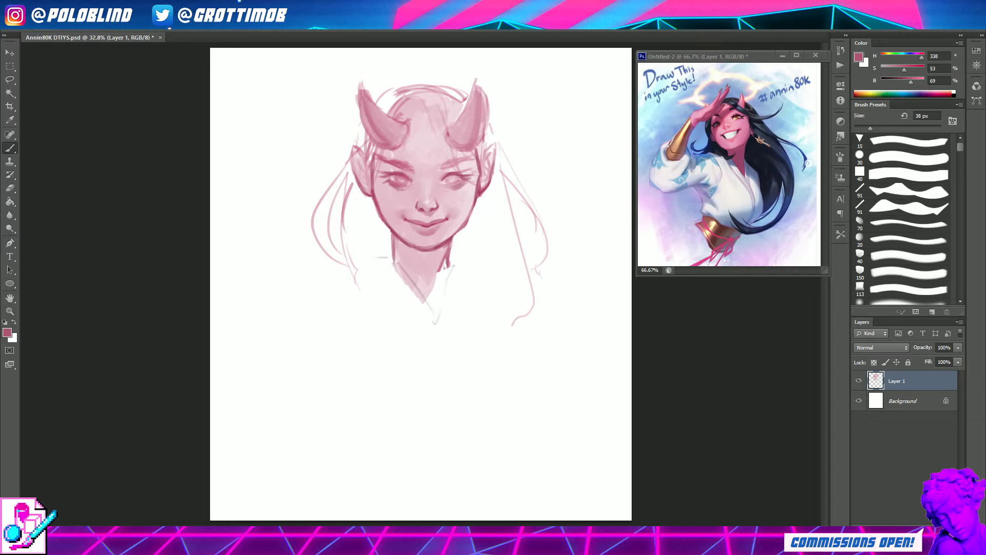
- Sketch the off-shoulder neckline with shoulder lines and diagonal collar lines across the chest
left_click_drag(392, 259, 298, 270)
mouse_move(450, 262)
left_mouse_down()
mouse_move(534, 319)
mouse_move(496, 285)
mouse_move(539, 344)
left_mouse_up()
key("ctrl+z")
mouse_move(309, 267)
left_mouse_down()
mouse_move(293, 323)
mouse_move(483, 434)
left_mouse_up()
left_click_drag(299, 311, 462, 437)
left_click_drag(542, 331, 443, 362)
left_click_drag(547, 354, 444, 380)
- Sketch and redraw the lower-left arm contour and sleeve curves
left_click_drag(359, 383, 265, 452)
left_click_drag(360, 437, 390, 501)
key("ctrl+z")
left_click_drag(401, 442, 481, 465)
key("ctrl+z")
key("ctrl+z")
left_click_drag(274, 454, 321, 500)
left_click_drag(355, 431, 418, 465)
- Sketch the raised forearm and raised hand on the right
left_click_drag(534, 396, 581, 383)
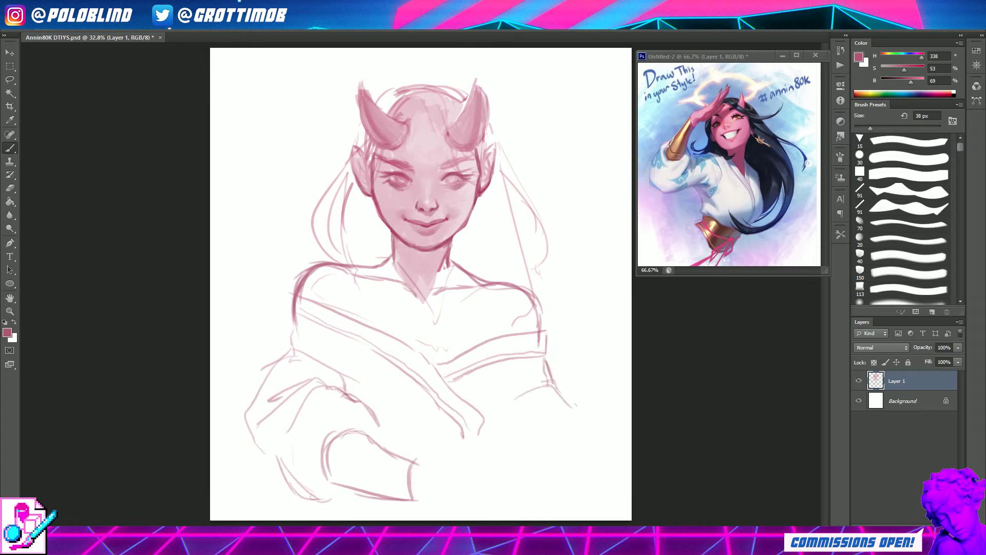
left_click_drag(468, 478, 568, 429)
key("ctrl+z")
left_click_drag(562, 341, 570, 447)
mouse_move(595, 330)
left_mouse_down()
mouse_move(609, 425)
mouse_move(599, 406)
left_mouse_up()
left_click_drag(547, 377, 478, 437)
left_click_drag(630, 383, 596, 499)
left_click_drag(516, 457, 606, 498)
- Sketch the lower robe lines and refine the cuff on the raised arm
left_click_drag(524, 439, 565, 503)
left_click_drag(483, 401, 470, 493)
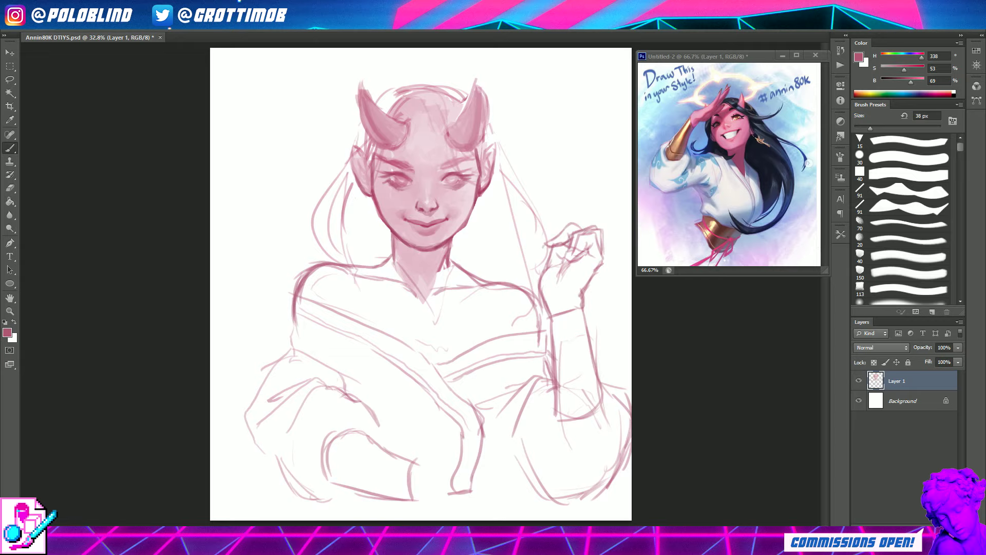
left_click_drag(545, 370, 585, 413)
left_click_drag(511, 363, 539, 411)
left_click_drag(612, 380, 560, 488)
left_click_drag(499, 452, 542, 478)
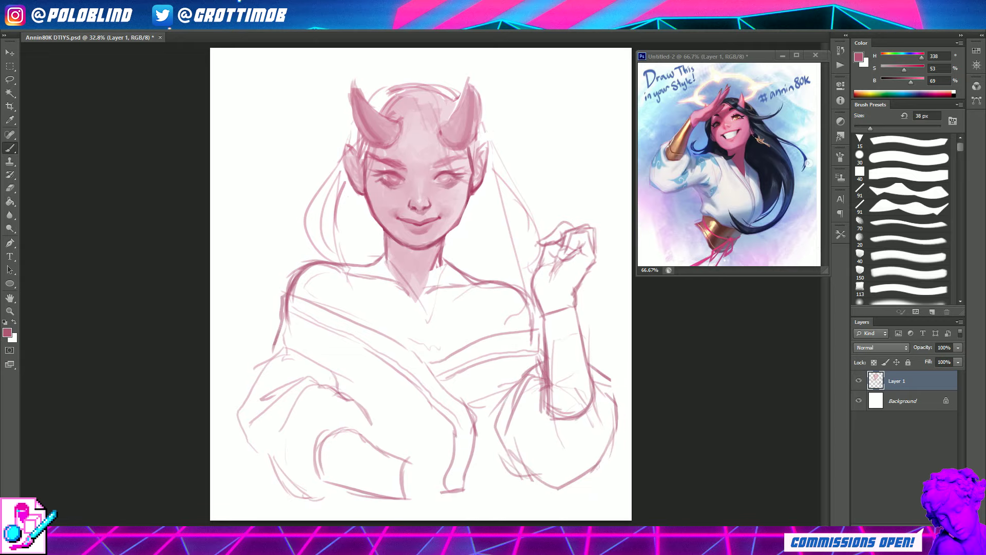
- Erase and redraw the lower-left sleeve, adding an arm and hand resting on the chest
left_click_drag(262, 411, 370, 369)
left_click_drag(324, 488, 411, 496)
mouse_move(254, 411)
left_mouse_down()
mouse_move(311, 400)
mouse_move(340, 352)
left_mouse_up()
left_click_drag(342, 352, 360, 382)
left_click_drag(358, 386, 293, 454)
left_click_drag(285, 394, 317, 428)
left_click_drag(349, 339, 406, 327)
left_click_drag(352, 343, 413, 371)
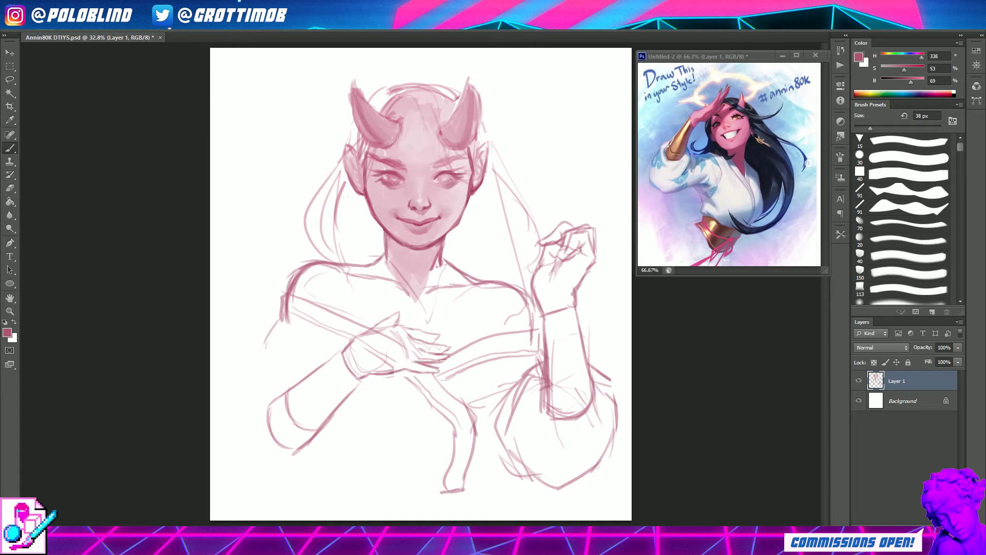
- Nudge the chest arm and hand slightly up-left with Free Transform
key("ctrl+t")
left_click_drag(359, 400, 354, 396)
key("Return")
key("e")
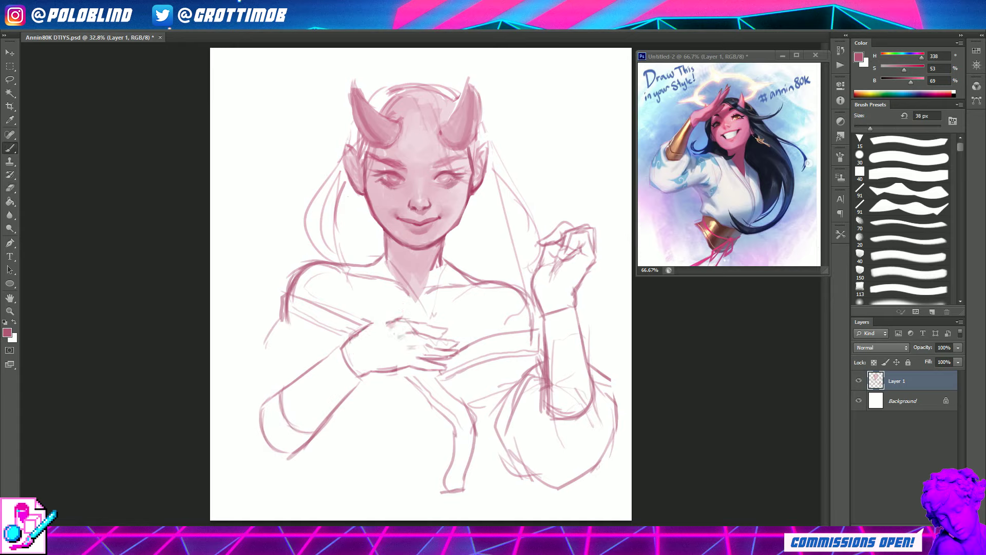
key("e")
key("b")
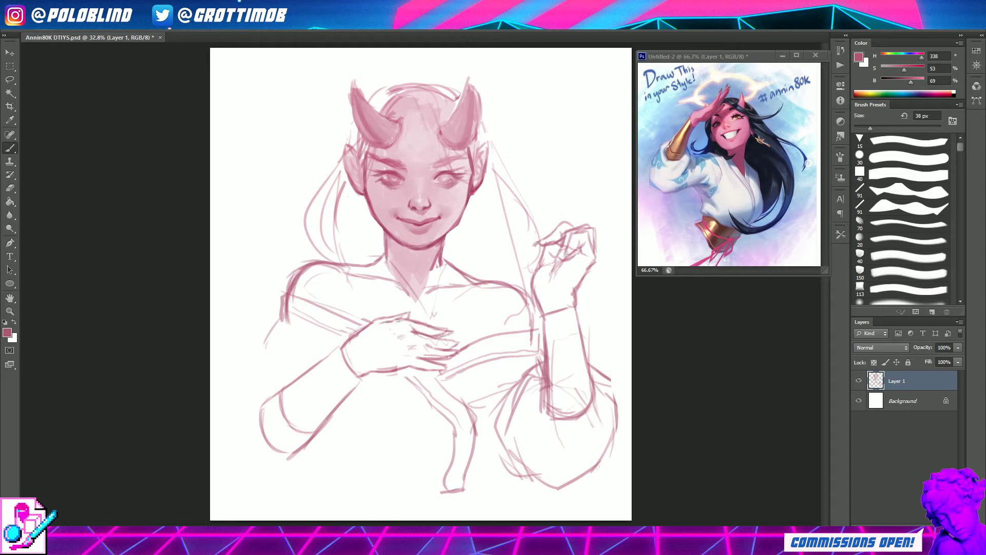
- Outline a puffy left sleeve and paint pink skin over the shoulders and chest
left_click_drag(242, 354, 298, 477)
mouse_move(229, 403)
left_mouse_down()
mouse_move(288, 378)
mouse_move(236, 477)
left_mouse_up()
mouse_move(234, 470)
left_mouse_down()
mouse_move(327, 442)
mouse_move(506, 465)
left_mouse_up()
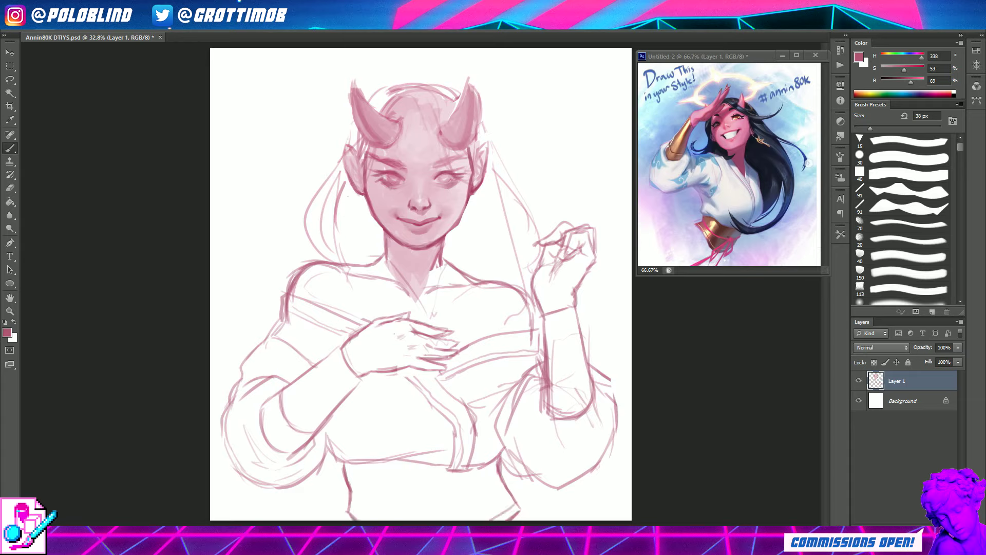
left_click_drag(319, 278, 437, 324)
mouse_move(360, 354)
left_mouse_down()
mouse_move(524, 309)
mouse_move(441, 287)
left_mouse_up()
- Paint pink skin over the hands and chest, shading the neck, eyes and chest hand
left_click_drag(360, 277, 447, 272)
left_click_drag(511, 304, 441, 339)
mouse_move(549, 303)
left_mouse_down()
mouse_move(576, 247)
mouse_move(591, 255)
left_mouse_up()
left_click_drag(403, 249, 442, 270)
left_click_drag(471, 146, 443, 163)
left_click_drag(367, 140, 398, 162)
left_click_drag(585, 267, 560, 296)
- Paint the robe, sleeves and shoulders a light grey-blue
left_click(859, 57)
left_click(854, 211)
left_click_drag(514, 349, 452, 437)
left_click_drag(431, 381, 350, 452)
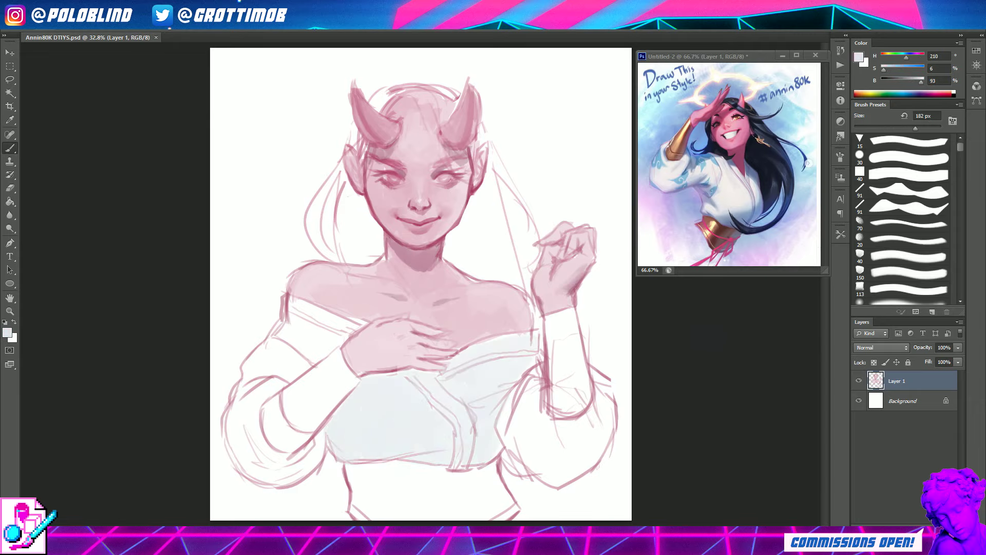
left_click_drag(514, 370, 591, 472)
mouse_move(308, 313)
left_mouse_down()
mouse_move(360, 359)
mouse_move(246, 401)
left_mouse_up()
left_click_drag(309, 405, 237, 472)
- Paint tan gold bracers on both forearms and a gold sash across the waist
left_click(673, 149, "alt")
left_click_drag(329, 385, 293, 436)
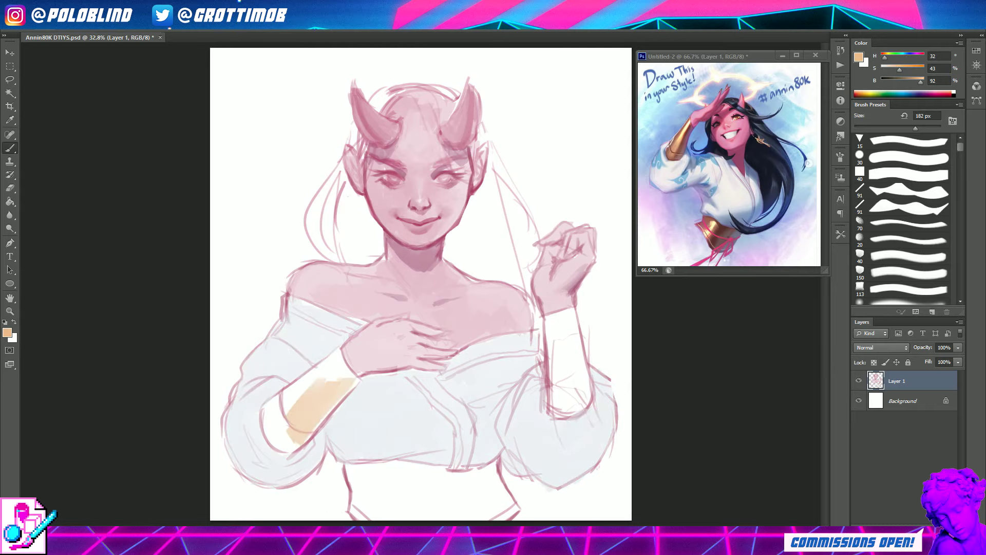
left_click_drag(349, 359, 273, 441)
left_click_drag(560, 313, 570, 411)
left_click_drag(334, 380, 288, 447)
mouse_move(447, 480)
left_mouse_down()
mouse_move(360, 514)
mouse_move(508, 493)
left_mouse_up()
- Shade the bracers and waist sash with a darker gold and save
left_click(714, 226, "alt")
left_click_drag(560, 313, 565, 421)
left_click_drag(349, 375, 272, 442)
left_click_drag(390, 463, 380, 519)
left_click_drag(421, 457, 493, 519)
left_click_drag(477, 466, 496, 518)
key("ctrl+s")
- Shade the robe's lower edge and sleeves with blue-grey
left_click(719, 215, "alt")
left_click_drag(364, 462, 496, 464)
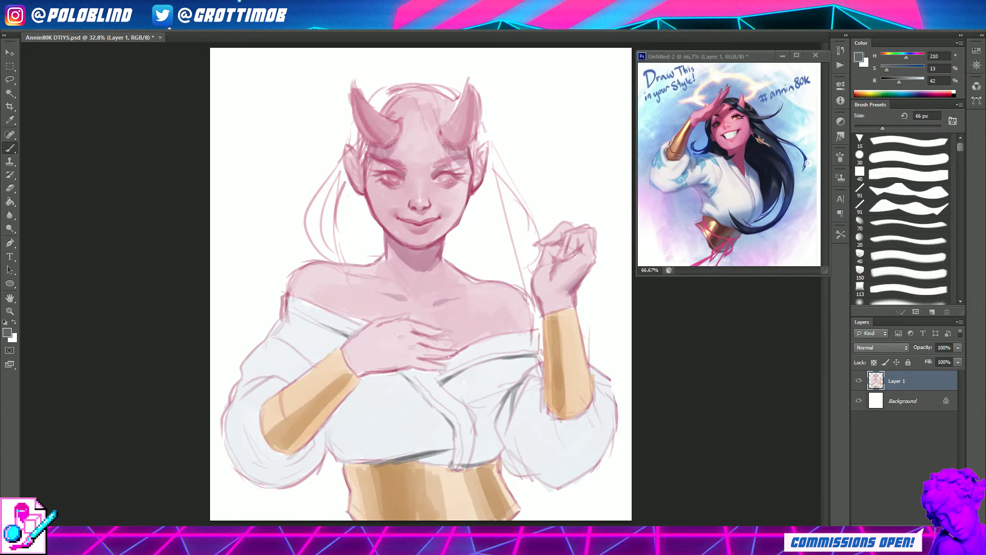
left_click_drag(273, 442, 324, 485)
left_click_drag(560, 391, 513, 473)
mouse_move(333, 452)
left_mouse_down()
mouse_move(506, 457)
mouse_move(449, 432)
mouse_move(493, 457)
left_mouse_up()
- Paint near-black hair on top of the head between the horns
left_click(859, 58)
left_click(624, 349)
left_click(850, 211)
mouse_move(419, 101)
left_mouse_down()
mouse_move(475, 170)
mouse_move(452, 128)
left_mouse_up()
mouse_move(457, 92)
left_mouse_down()
mouse_move(413, 120)
mouse_move(372, 119)
mouse_move(411, 118)
left_mouse_up()
left_click(436, 95, "alt")
- Paint long black hair strands down the left side to the shoulder
left_click_drag(370, 146, 357, 226)
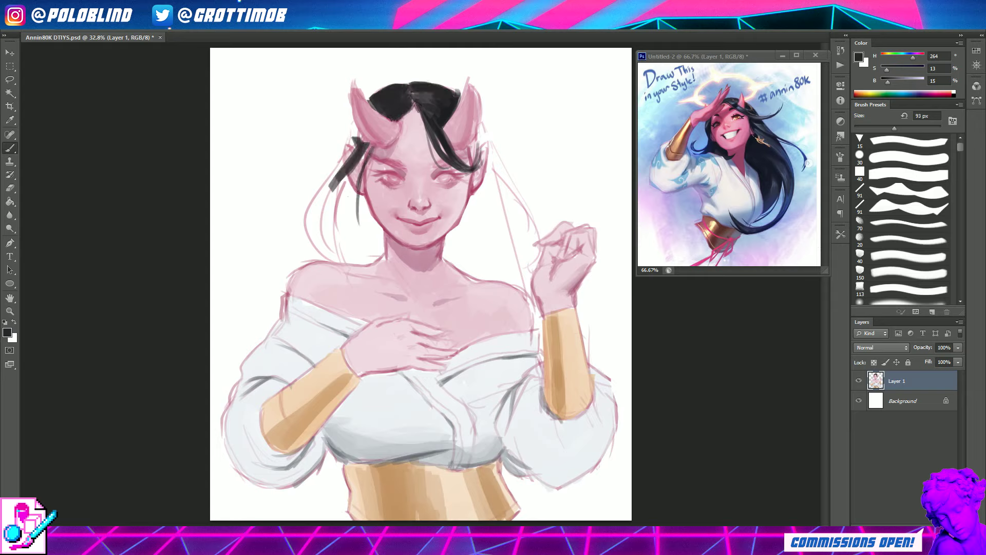
left_click_drag(364, 126, 308, 254)
left_click_drag(333, 193, 308, 257)
left_click_drag(354, 144, 360, 272)
left_click_drag(308, 231, 355, 280)
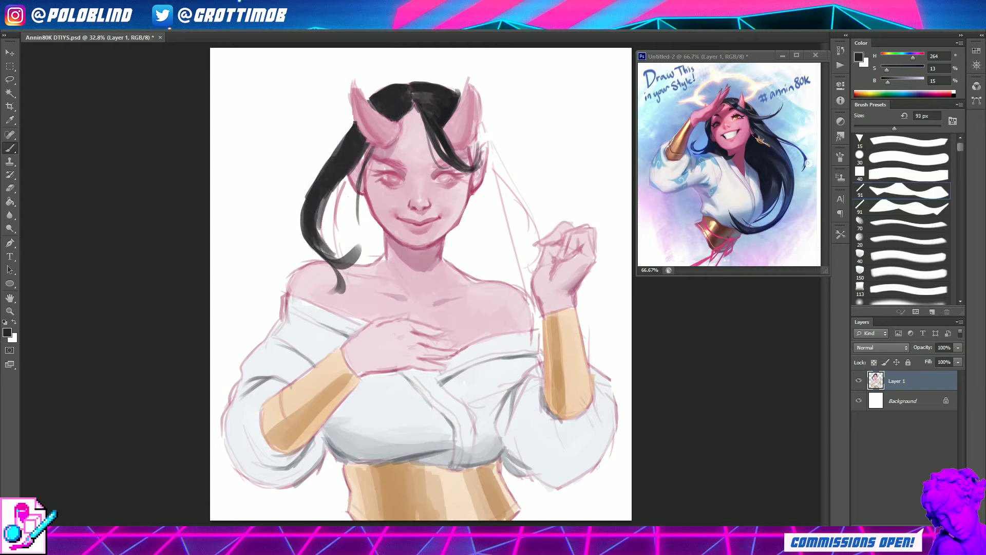
- Resample the dark hair colour and paint more hair on the left
left_click(859, 57)
left_click(862, 211)
left_click(331, 165, "alt")
left_click(859, 57)
left_click(862, 211)
left_click_drag(308, 195, 295, 262)
- Fill near-black hair left of the face and save
left_click(859, 58)
left_click(625, 342)
key("Return")
mouse_move(359, 185)
left_mouse_down()
mouse_move(370, 252)
mouse_move(329, 263)
left_mouse_up()
left_click(339, 241, "alt")
key("ctrl+s")
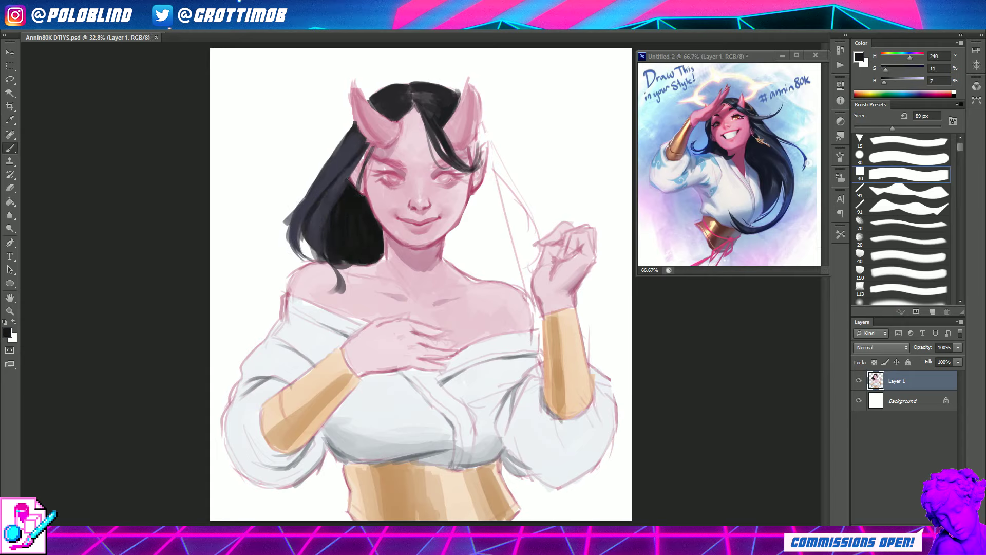
- Paint near-black hair down the right side to the shoulder and save
left_click_drag(452, 226, 468, 267)
left_click_drag(463, 205, 501, 278)
mouse_move(478, 177)
left_mouse_down()
mouse_move(517, 286)
mouse_move(532, 290)
left_mouse_up()
left_click_drag(475, 144, 493, 185)
left_click_drag(478, 121, 536, 241)
left_click(513, 246, "alt")
left_click_drag(508, 206, 529, 283)
key("ctrl+s")
- Add wavy hair strands near the fist and white highlight strokes atop the hair
left_click_drag(508, 185, 532, 242)
left_click(537, 239, "alt")
left_click_drag(475, 151, 544, 208)
left_click_drag(513, 182, 549, 234)
left_click(446, 72, "alt")
left_click_drag(455, 97, 429, 117)
left_click_drag(394, 90, 377, 116)
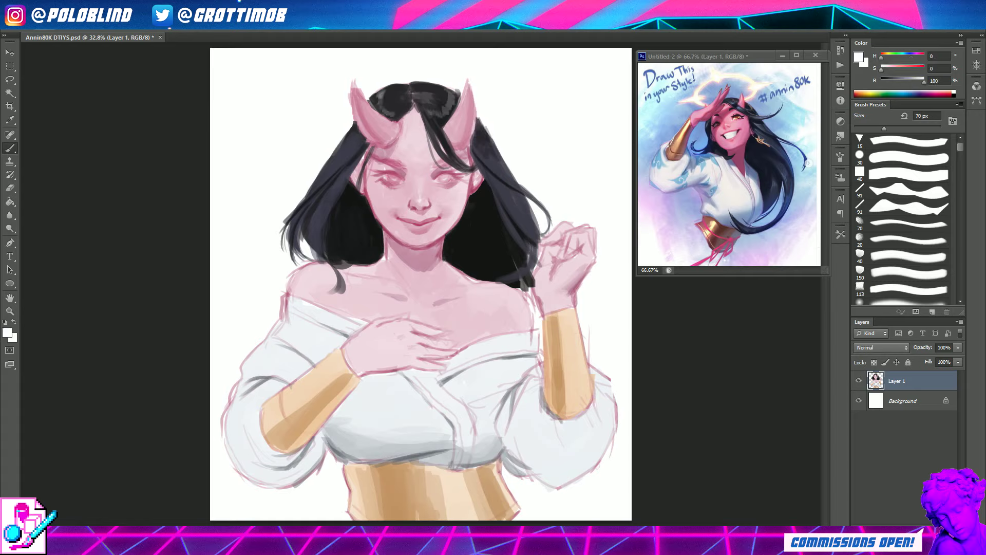
- Add dark blue-grey strands on the left and near-black strands by the right wrist
left_click(313, 241, "alt")
left_click_drag(308, 242, 324, 265)
left_click_drag(310, 208, 259, 271)
left_click(513, 256, "alt")
left_click_drag(539, 285, 534, 331)
left_click_drag(616, 260, 591, 364)
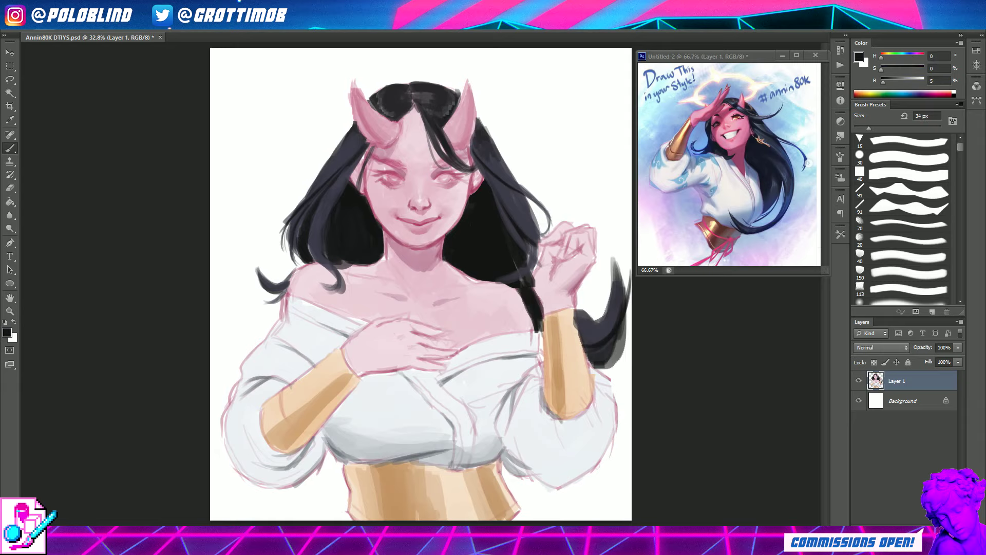
- Scale the drawing down slightly with Free Transform
key("ctrl+t")
key("Return")
left_click_drag(611, 303, 601, 360)
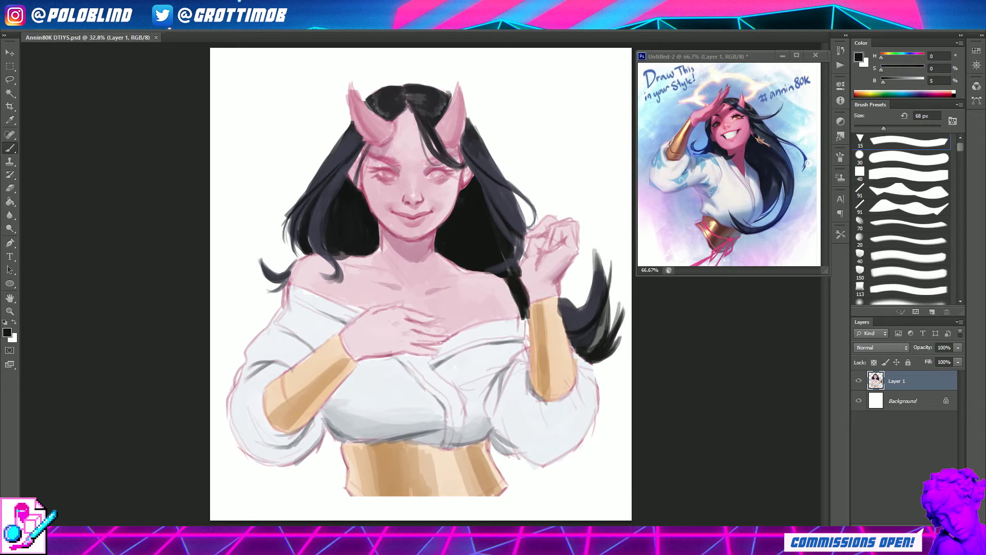
- Shade both sleeves with light blue-grey strokes and add a new layer
left_click(253, 341, "alt")
left_click_drag(226, 288, 277, 401)
left_click_drag(601, 385, 488, 473)
left_click_drag(529, 323, 488, 400)
left_click(253, 341, "alt")
left_click_drag(221, 396, 288, 472)
left_click_drag(265, 349, 293, 332)
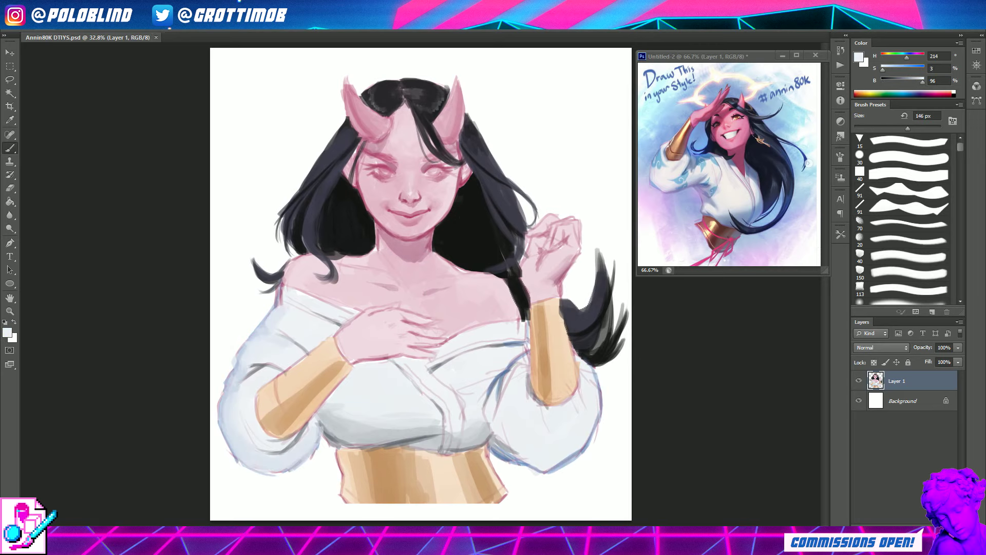
key("ctrl+shift+alt+n")
- Repaint both sleeves with lighter blue-grey strokes and brighten the chest with white
key("ctrl+e")
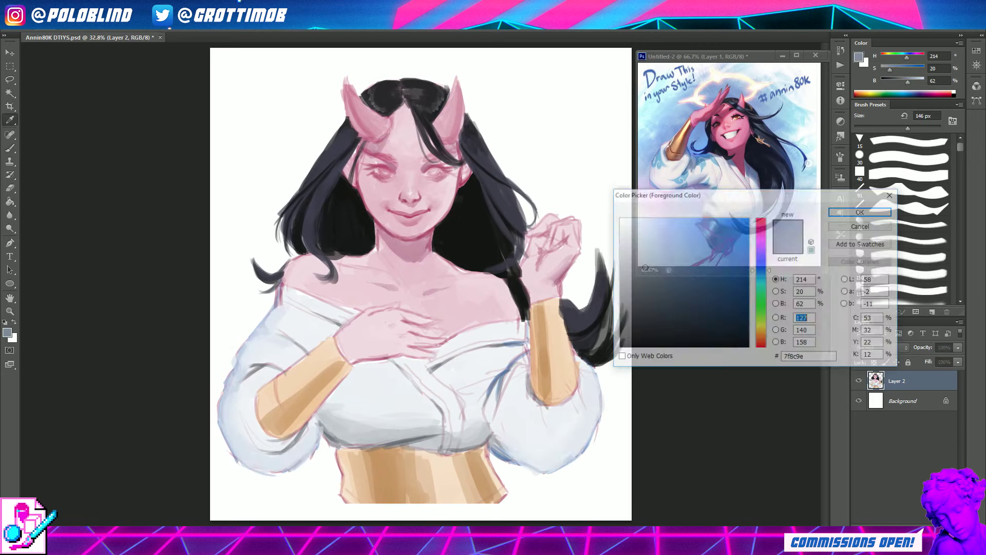
left_click_drag(236, 462, 308, 447)
left_click(539, 411, "alt")
left_click_drag(598, 375, 478, 488)
left_click_drag(232, 370, 221, 426)
left_click(493, 370, "alt")
left_click_drag(514, 349, 462, 391)
left_click_drag(354, 380, 406, 395)
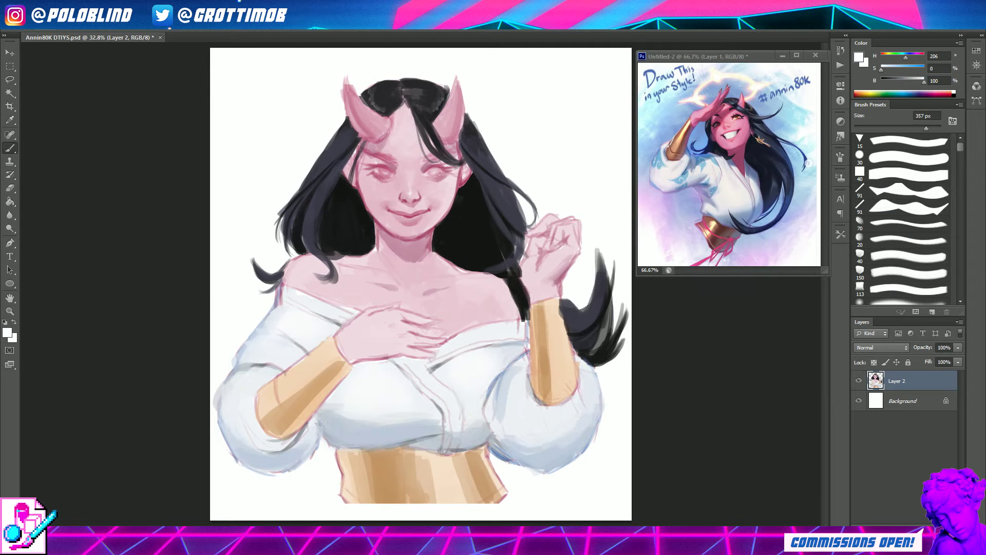
- Add a new layer, then shade the chest hand and raised wrist with pink skin tones
left_click(932, 312, "ctrl")
left_click(905, 381)
left_click(910, 289)
mouse_move(347, 360)
left_mouse_down()
mouse_move(411, 354)
mouse_move(378, 326)
left_mouse_up()
left_click(380, 354, "alt")
left_click(527, 280, "alt")
mouse_move(534, 256)
left_mouse_down()
mouse_move(562, 280)
mouse_move(550, 293)
left_mouse_up()
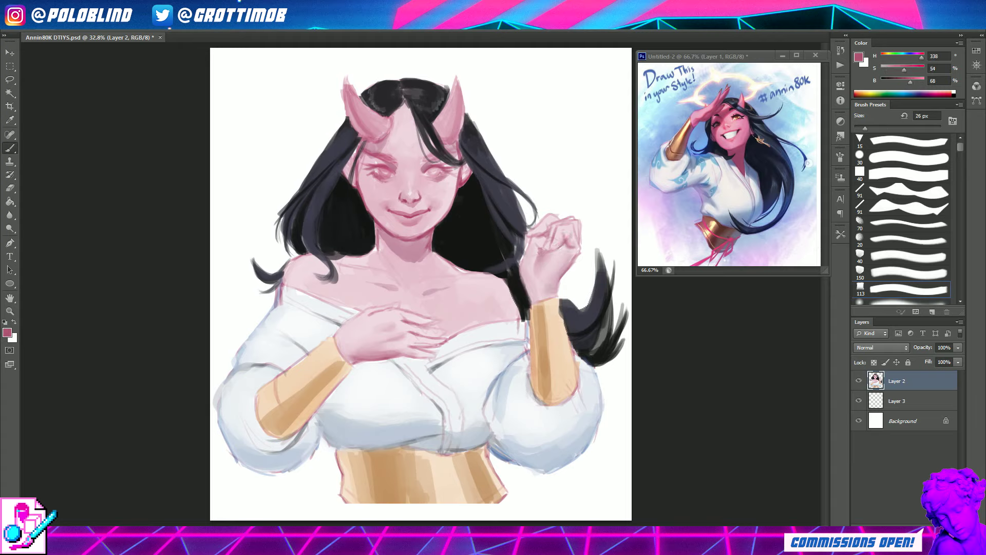
- Darken the wrist, softly shade the neck and collarbone pink, and save
left_click_drag(529, 278, 527, 302)
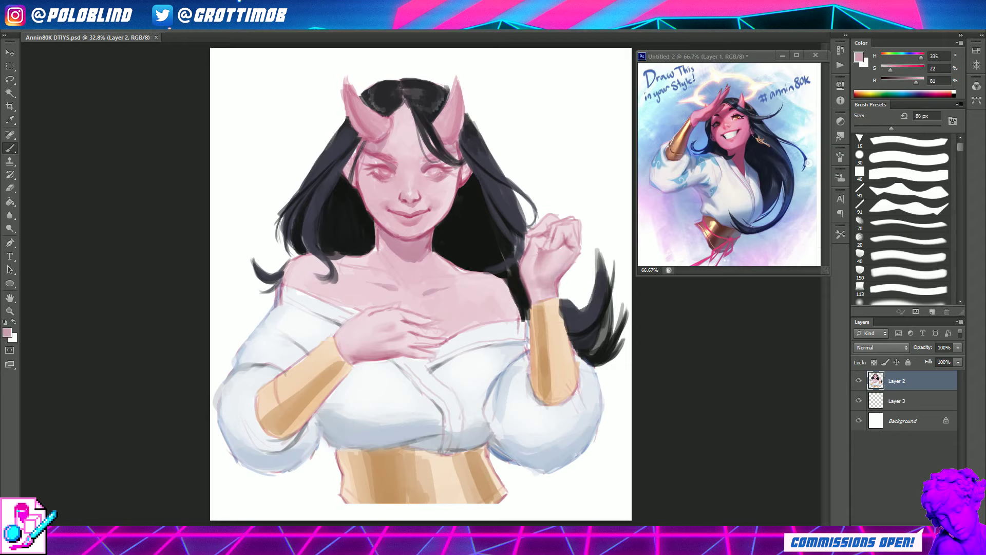
mouse_move(339, 254)
left_mouse_down()
mouse_move(390, 283)
mouse_move(483, 272)
mouse_move(527, 321)
left_mouse_up()
mouse_move(411, 254)
left_mouse_down()
mouse_move(470, 267)
mouse_move(365, 265)
left_mouse_up()
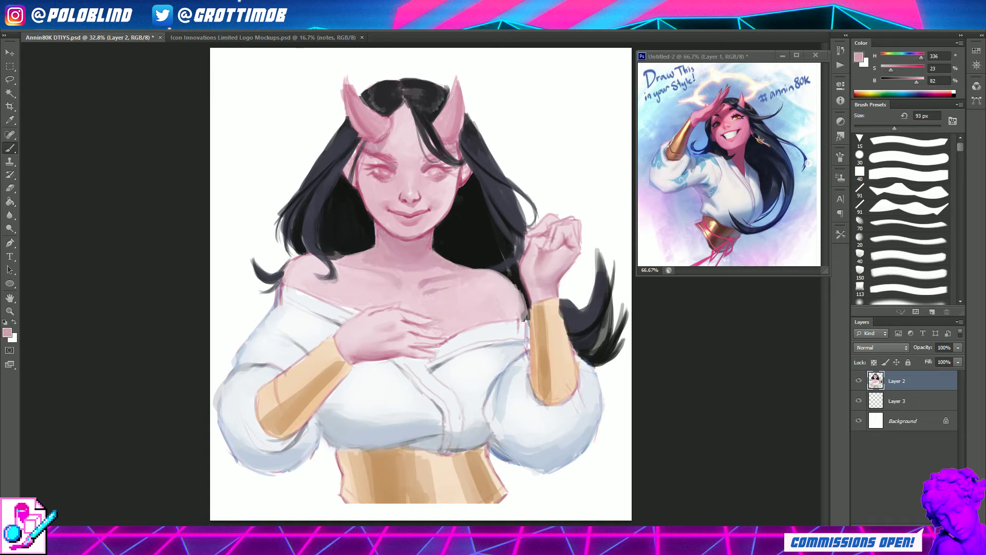
key("ctrl+s")
- Touch up near the chin and sample pink, black and white tones from the face
left_click_drag(398, 237, 423, 235)
left_click(418, 235, "alt")
left_click(370, 205, "alt")
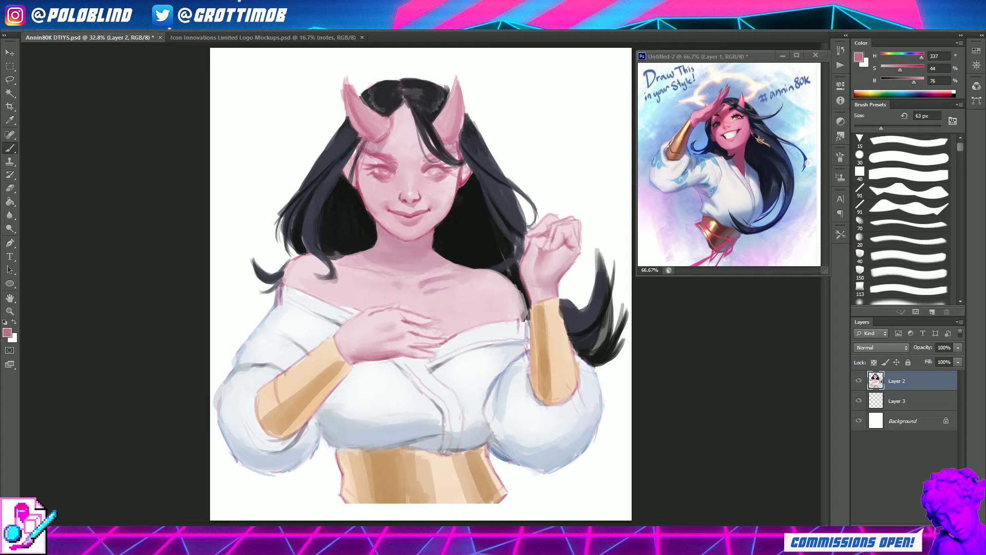
left_click(379, 199, "alt")
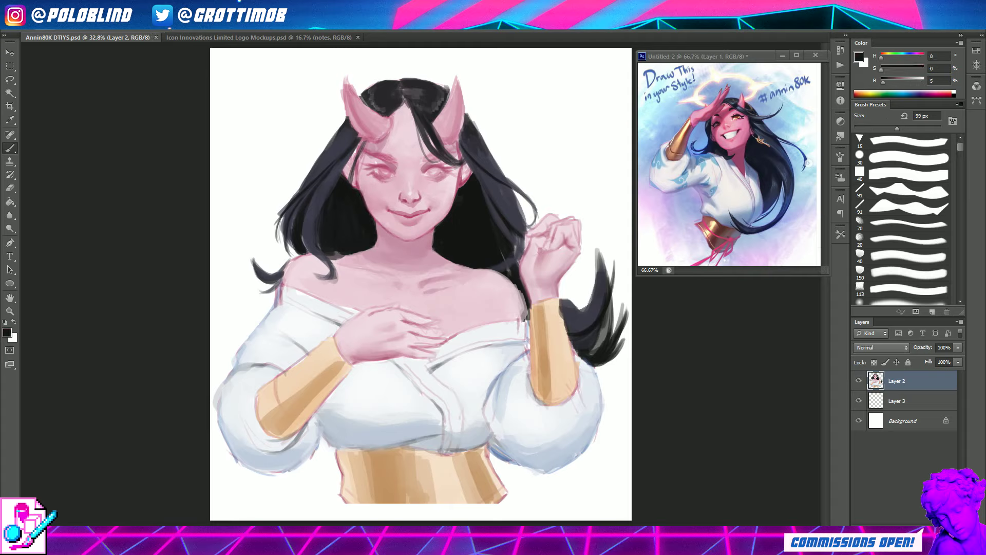
key("bracketright")
left_click(447, 212, "alt")
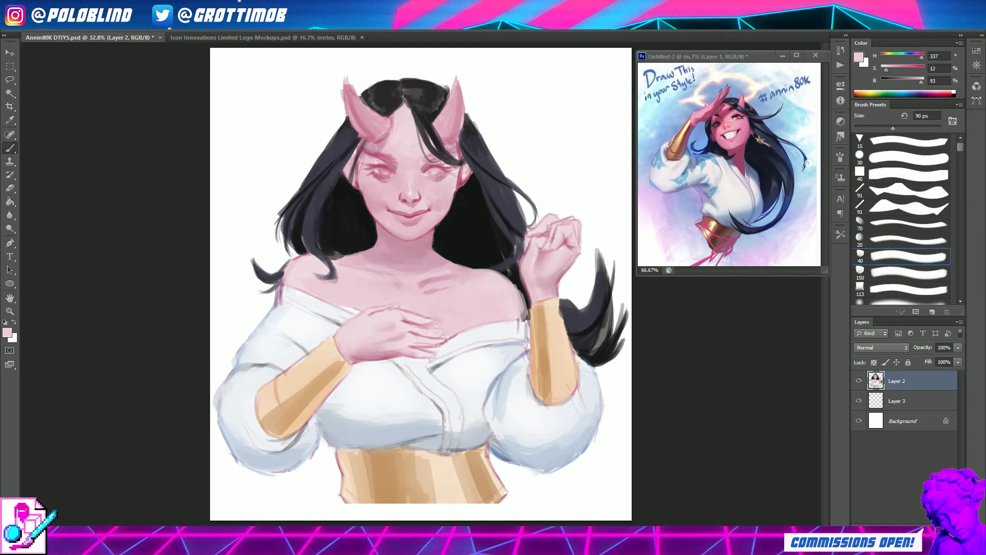
key("bracketleft")
key("bracketleft")
key("bracketleft")
left_click(565, 129, "alt")
left_click(423, 179, "alt")
key("bracketright")
key("bracketright")
key("bracketright")
- Paint near-black eyelashes on the left eye with a small round brush, then save
left_click(7, 332)
key("Return")
left_click_drag(364, 166, 380, 163)
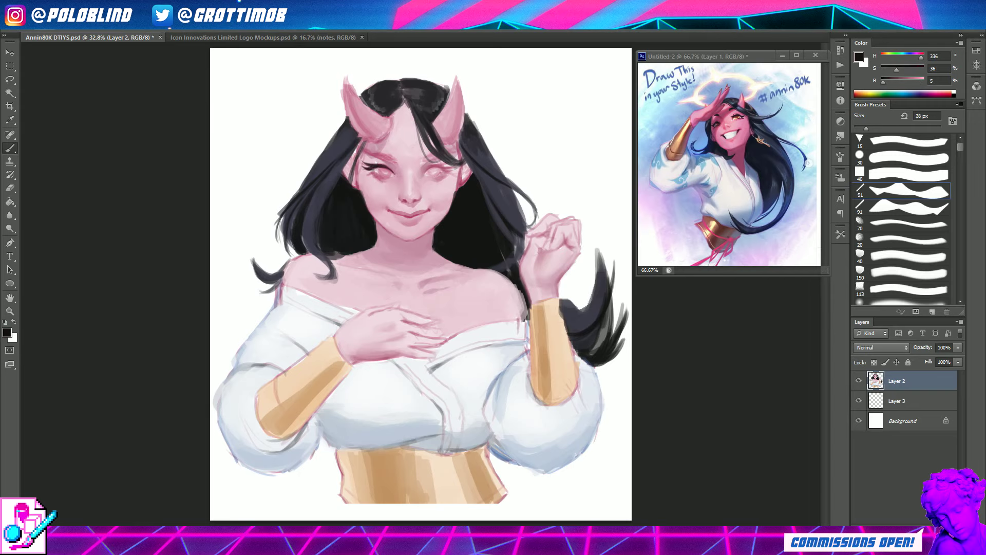
key("period")
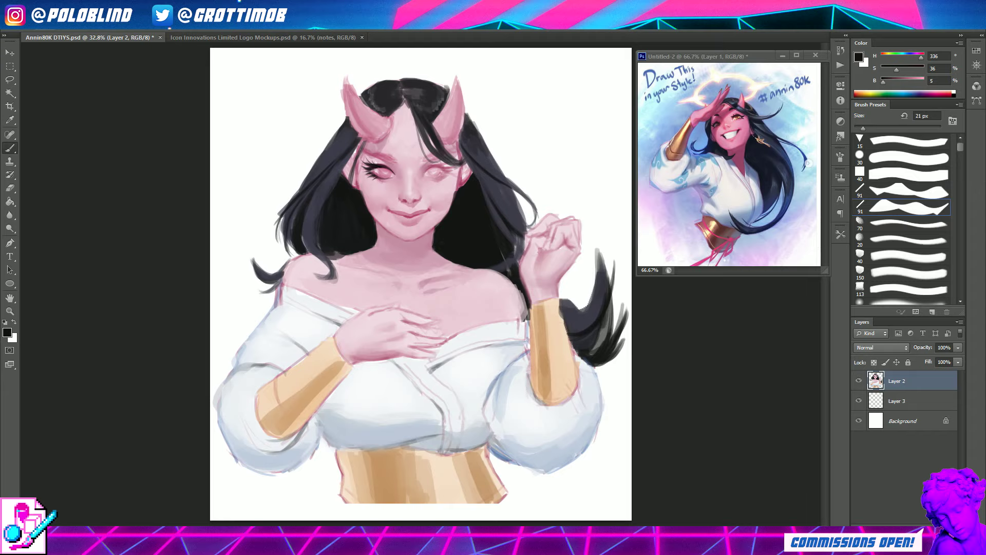
key("period")
key("period")
key("period")
left_click(379, 179, "alt")
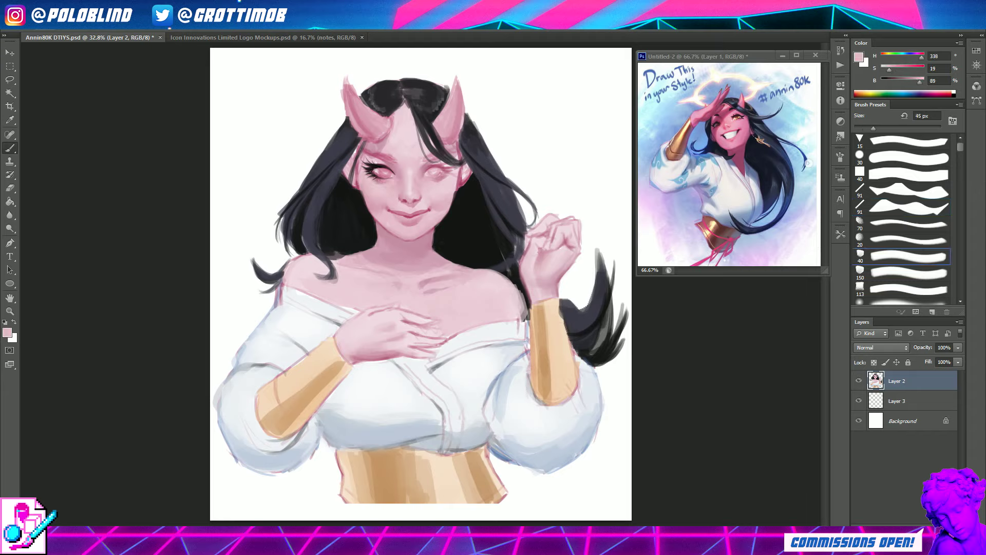
key("ctrl+s")
- Paint the left eye shape light grey, discarding a trial Multiply layer
left_click(383, 172, "alt")
left_click_drag(377, 173, 391, 173)
left_click(380, 173, "alt")
key("bracketright")
key("bracketright")
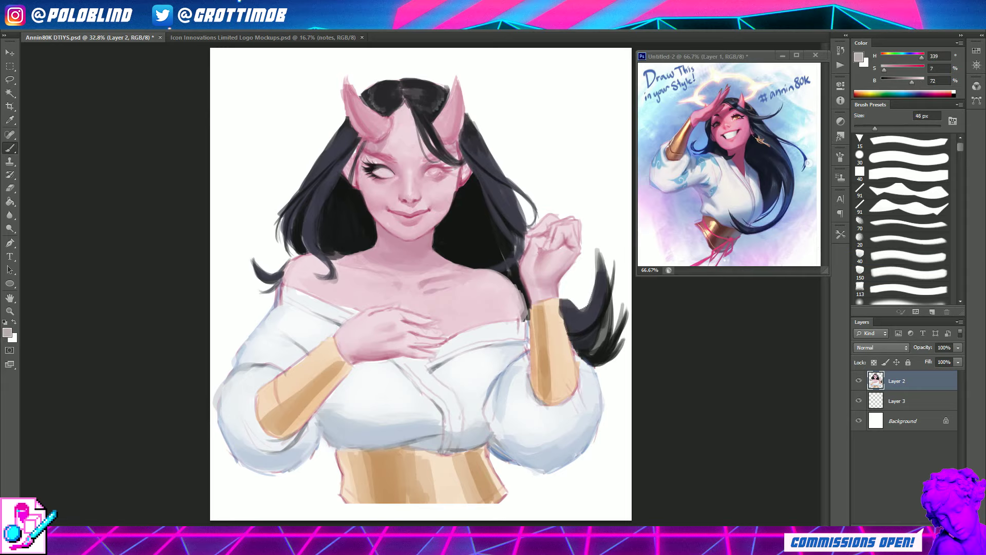
key("ctrl+shift+alt+n")
key("shift+alt+m")
key("bracketright")
key("bracketright")
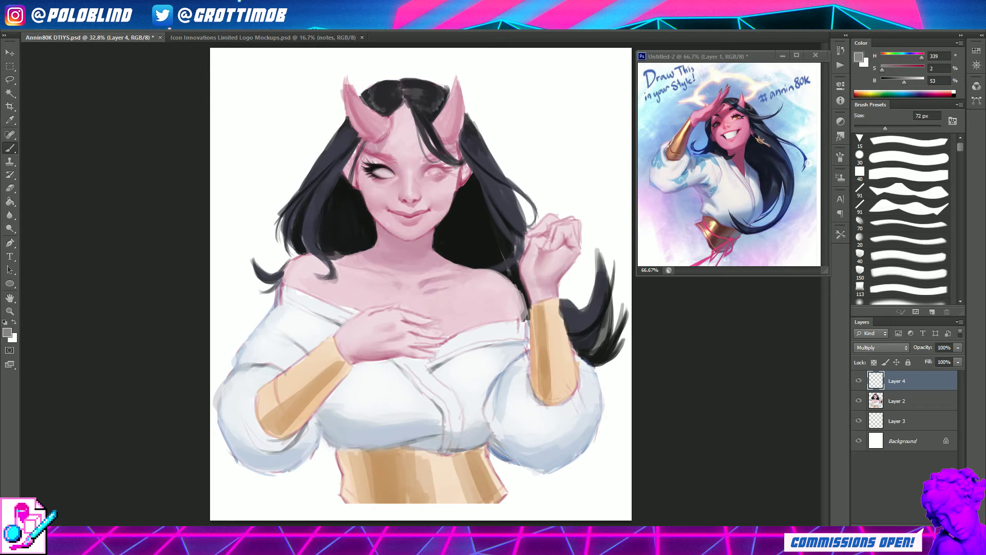
key("Delete")
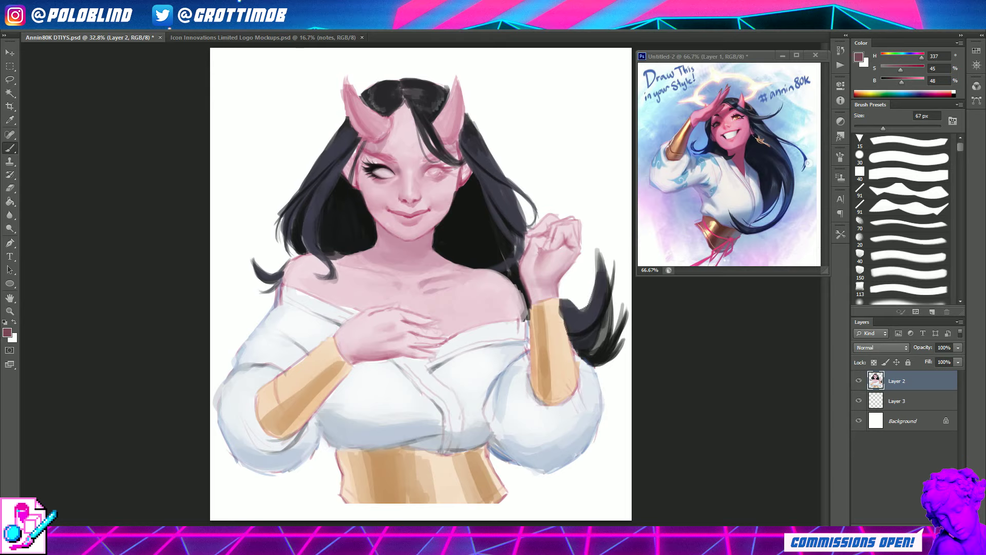
- Sample light pink, dark blue-grey and near-black around the eye while resizing the brush
left_click(343, 167, "alt")
key("bracketright")
left_click(359, 171, "alt")
key("bracketleft")
key("bracketleft")
key("bracketleft")
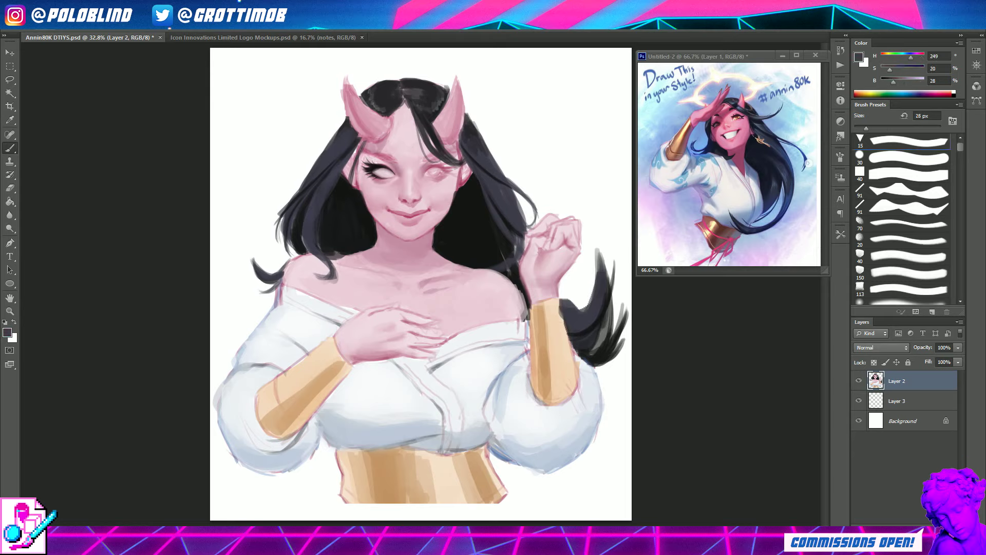
left_click(346, 177, "alt")
- Lasso the finished left eye, copy and flip it over the right eye, and merge down
key("bracketright")
key("bracketright")
key("bracketright")
key("bracketright")
key("bracketright")
key("l")
key("ctrl+j")
mouse_move(360, 154)
left_mouse_down()
mouse_move(363, 177)
mouse_move(436, 164)
left_mouse_up()
key("ctrl+t")
key("Return")
key("b")
key("ctrl+e")
- Blush both cheeks soft pink and dab a pink test swatch at the canvas top right
left_click(460, 160, "alt")
left_click(478, 198, "alt")
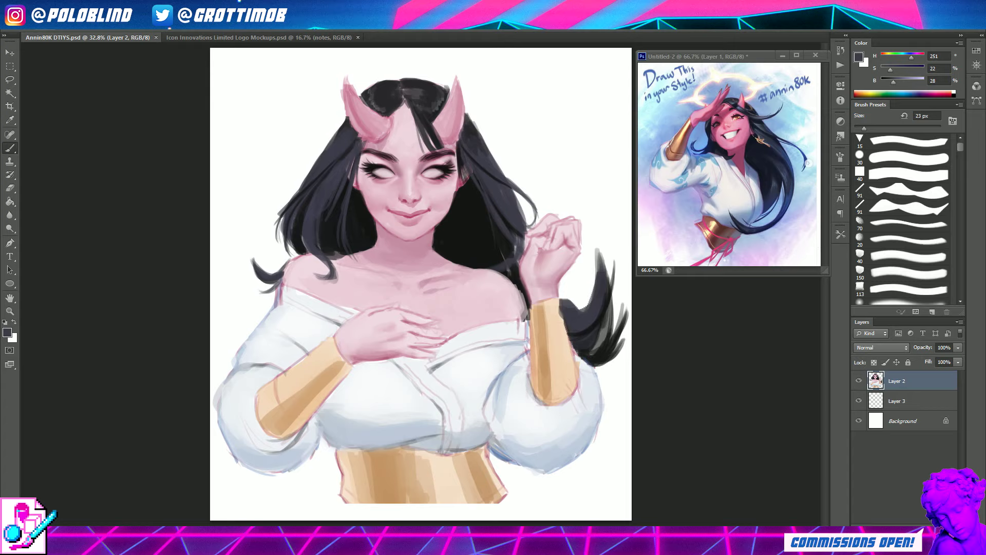
left_click_drag(375, 195, 442, 196)
left_click(860, 173)
left_click(592, 91)
key("bracketright")
key("bracketright")
key("bracketright")
- Save, then sample deeper face pinks with a smaller round brush
left_click(381, 197, "alt")
key("bracketleft")
key("bracketleft")
key("bracketleft")
left_click(394, 235, "alt")
key("ctrl+s")
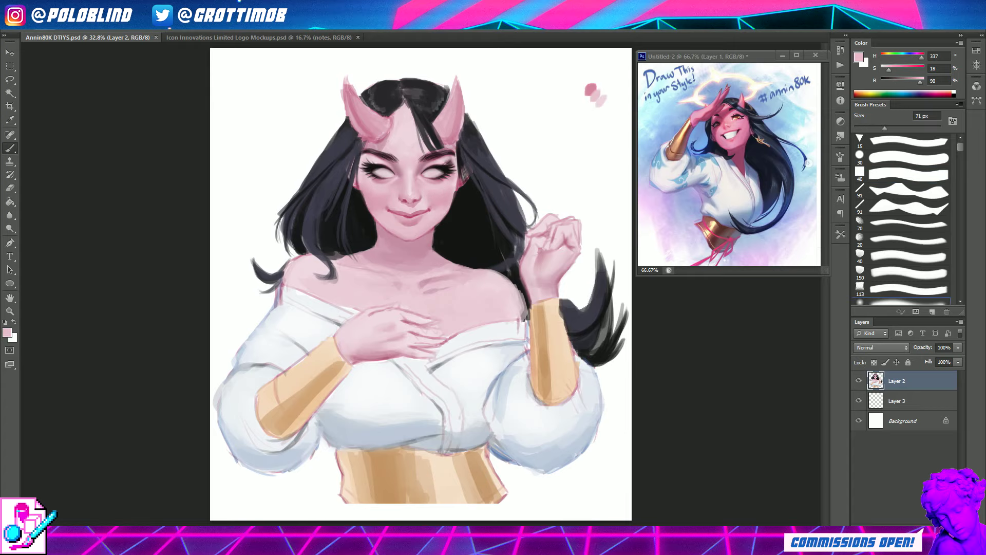
left_click(418, 196, "alt")
key("bracketleft")
left_click(411, 206, "alt")
left_click(405, 212, "alt")
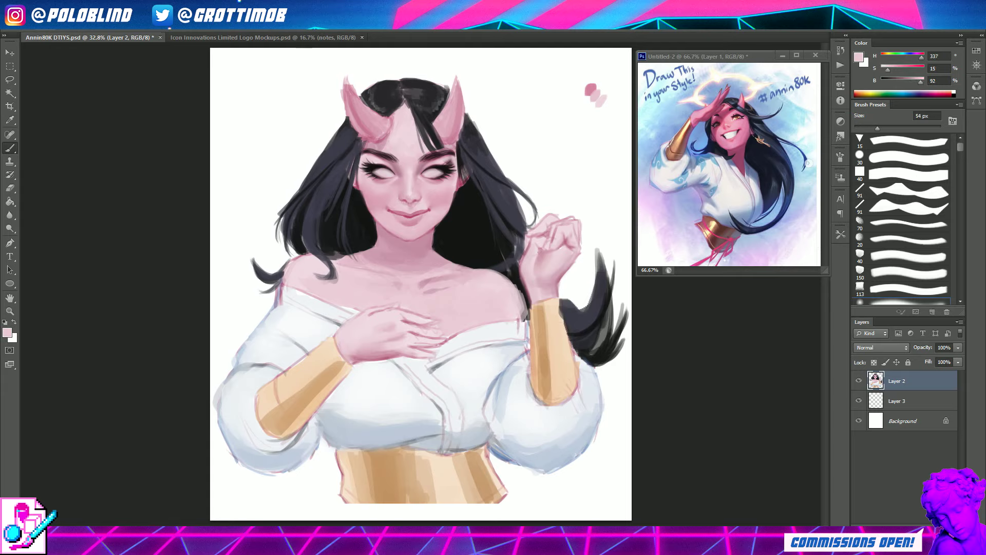
left_click(909, 174)
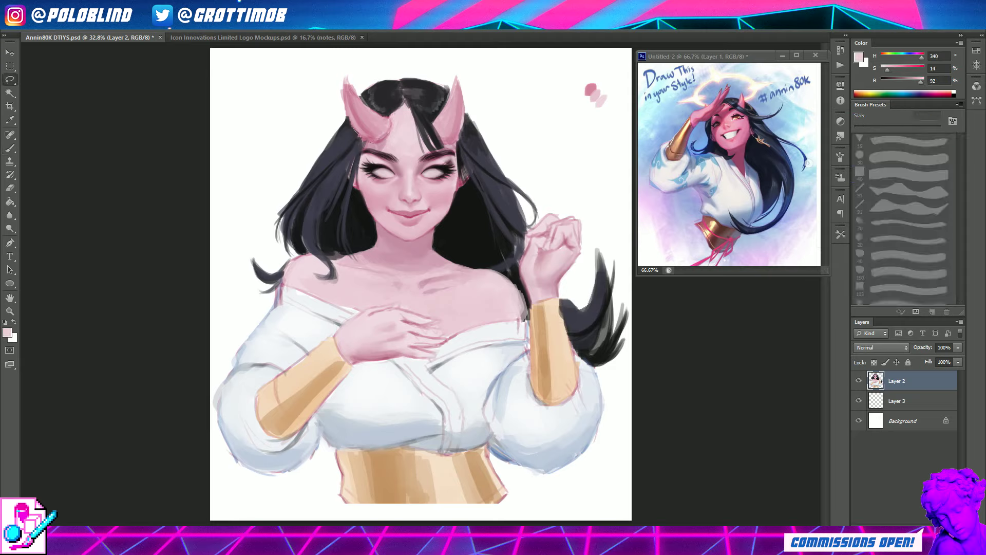
- Shade the selected left horn a deeper pink, then drop the selection
key("e")
key("b")
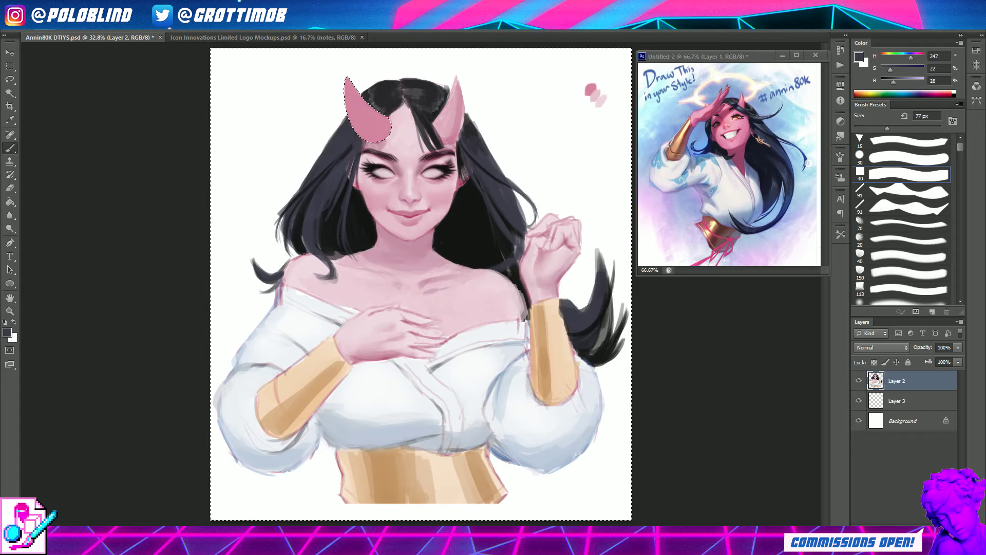
left_click(7, 332)
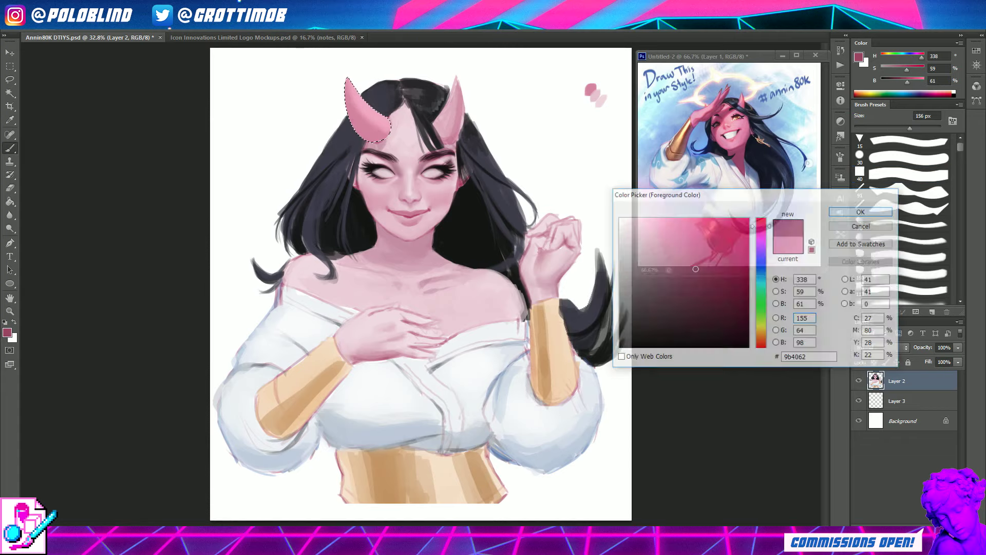
left_click_drag(354, 98, 381, 136)
left_click(367, 107, "alt")
left_click(7, 333)
key("Return")
key("ctrl+d")
- Shade the right horn darker pink and paint dark hair strokes beside it
left_click_drag(463, 88, 437, 134)
key("ctrl+shift+alt+n")
left_click(908, 175)
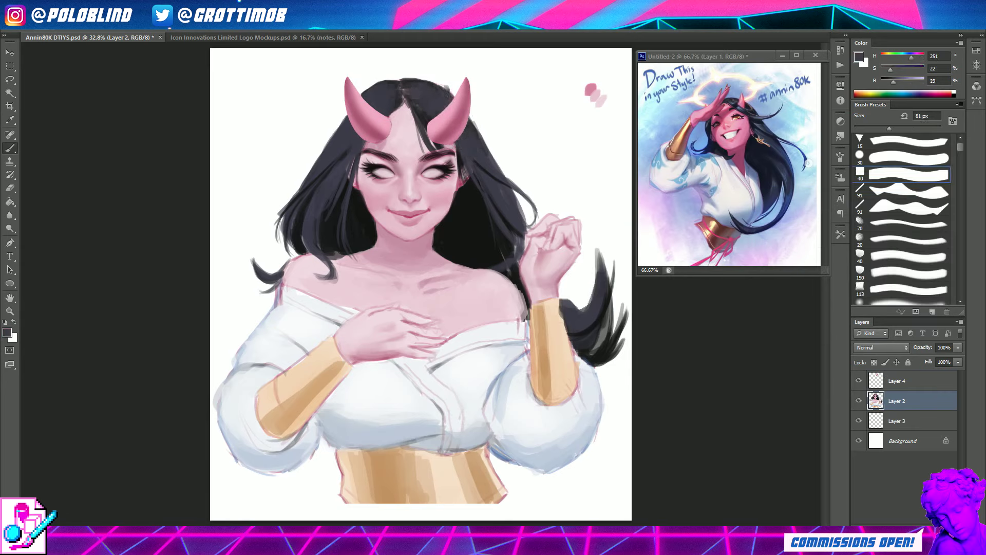
key("alt+]")
key("e")
key("ctrl+e")
key("b")
left_click_drag(437, 147, 454, 167)
left_click_drag(429, 119, 446, 152)
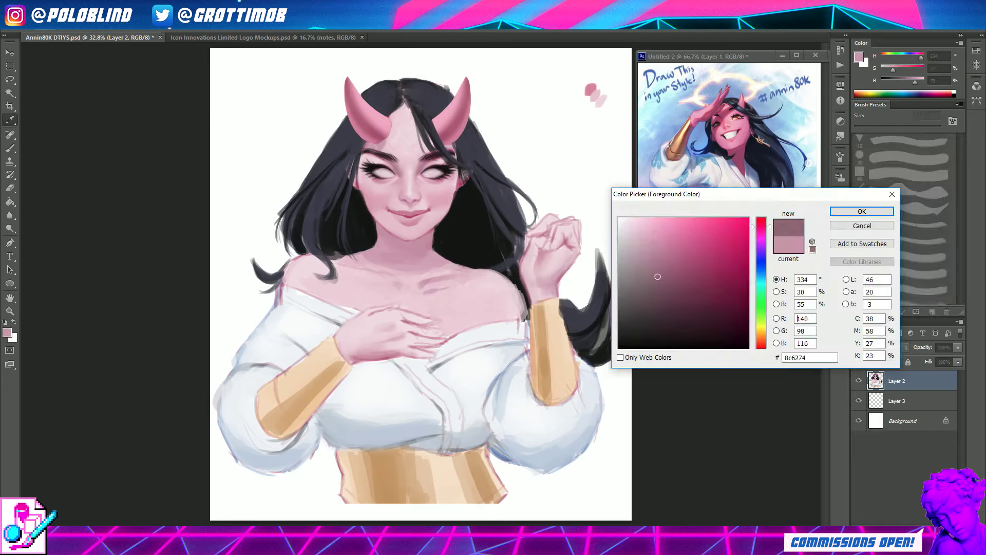
- Choose a darker pink in the Color Picker and dab it beside the other swatches
left_click(375, 146, "alt")
left_click(8, 333)
left_click(670, 277)
key("Return")
left_click_drag(576, 77, 581, 92)
left_click(404, 231, "alt")
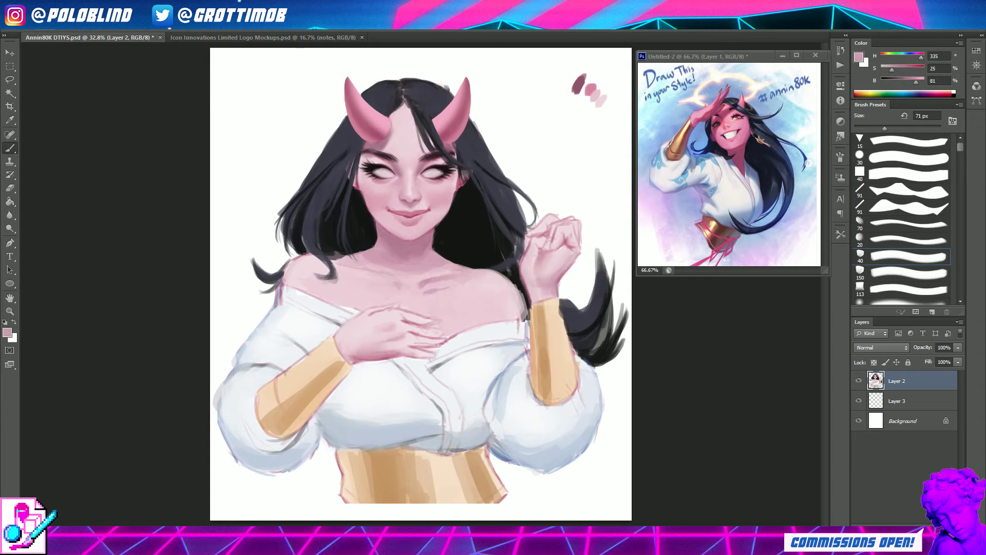
- Save, then sample skin tones and paint a stroke on the right shoulder
left_click(375, 226, "alt")
key("ctrl+s")
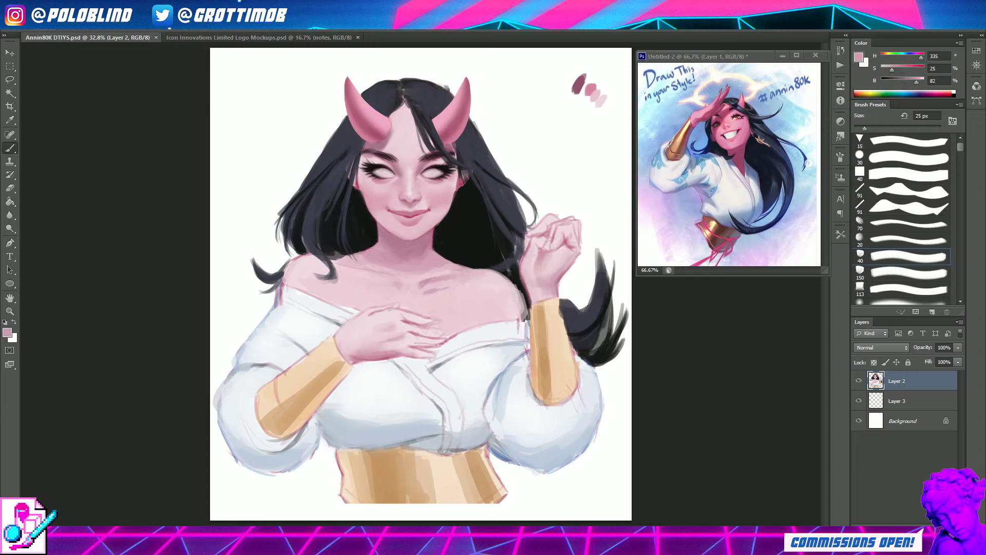
left_click(506, 292, "alt")
key("bracketright")
left_click_drag(514, 288, 516, 319)
left_click(518, 309, "alt")
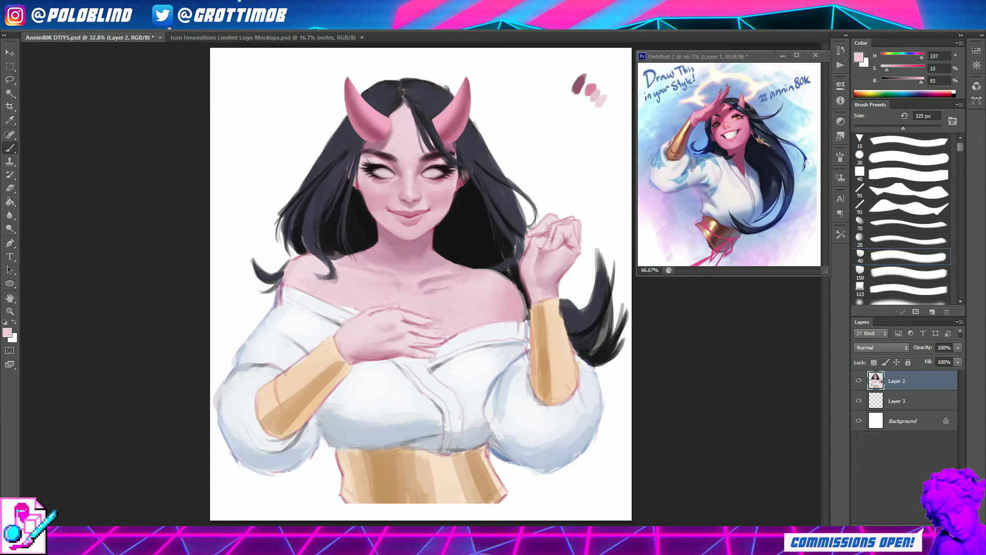
left_click(423, 283, "alt")
key("bracketleft")
key("bracketleft")
key("bracketleft")
left_click(426, 290, "alt")
- Paint soft darker skin shading on both shoulders and the chest, then save
left_click(297, 264, "alt")
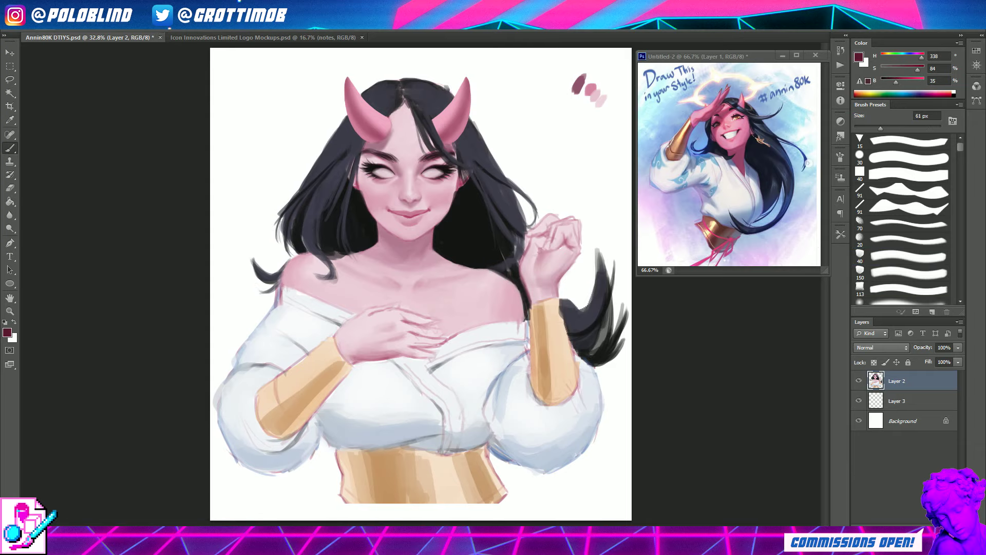
left_click(475, 312, "alt")
key("bracketright")
key("ctrl+s")
key("bracketleft")
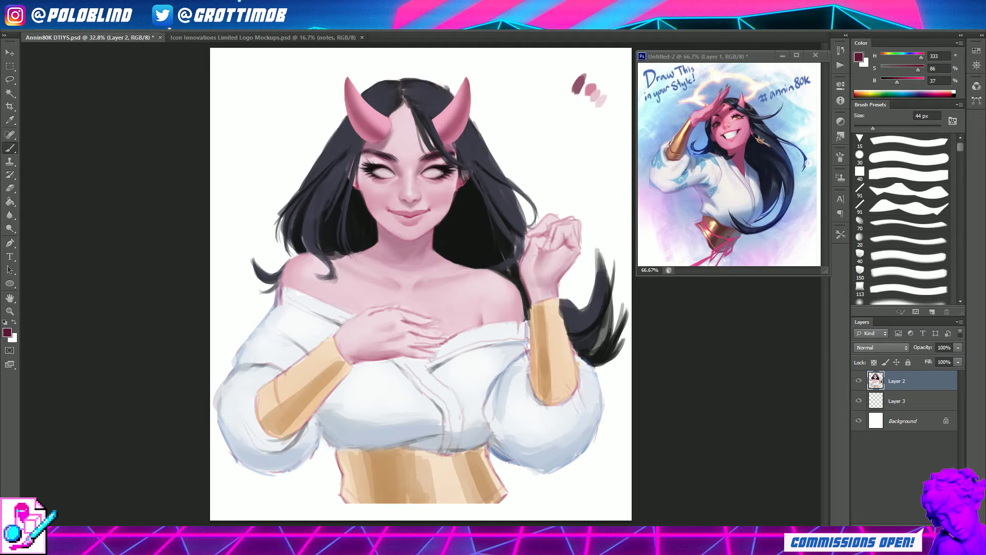
left_click_drag(475, 291, 486, 303)
left_click_drag(343, 277, 316, 299)
key("ctrl+s")
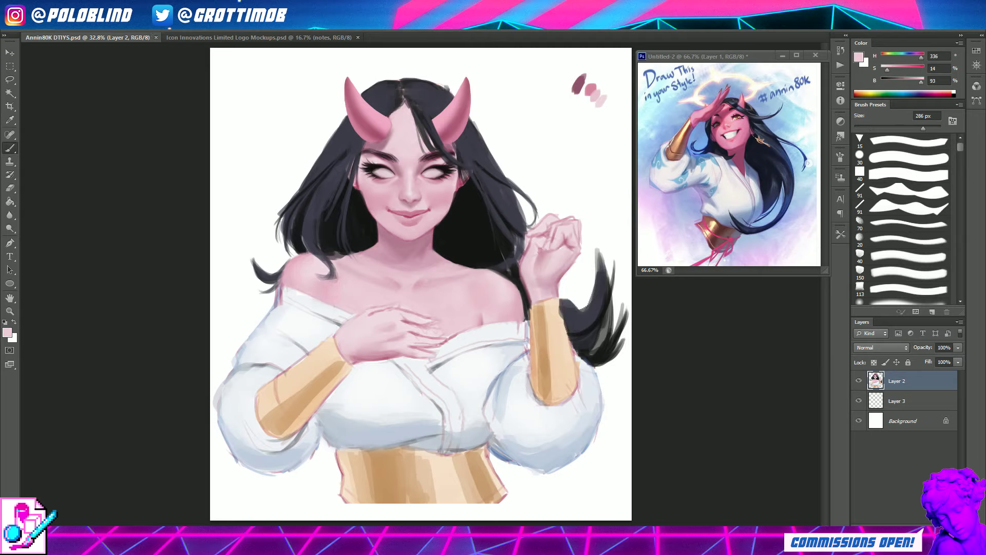
- Dab a dark red swatch beside the colour dabs, save, and add a light robe stroke
key("Return")
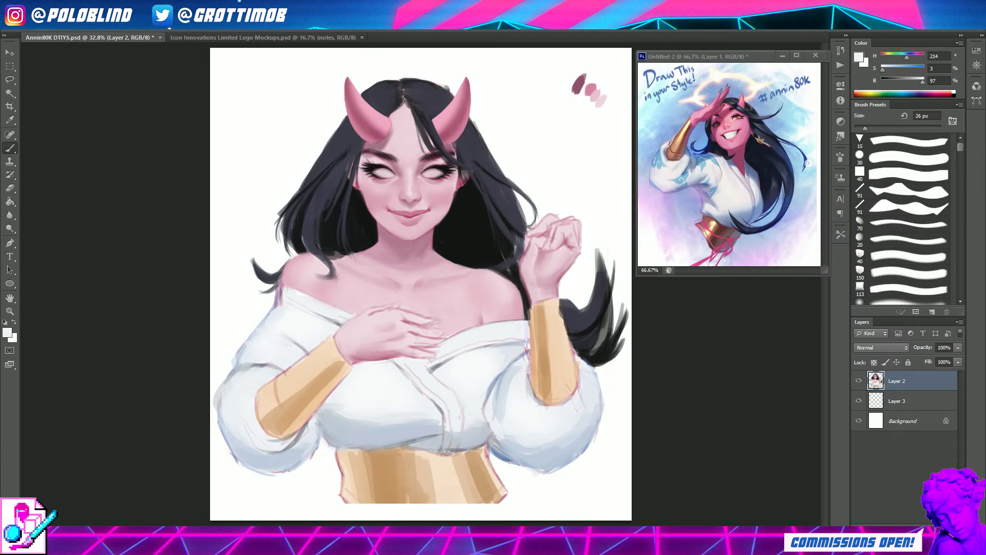
key("Return")
key("Return")
key("Return")
left_click_drag(566, 90, 569, 77)
key("Return")
key("ctrl+s")
left_click_drag(496, 359, 516, 344)
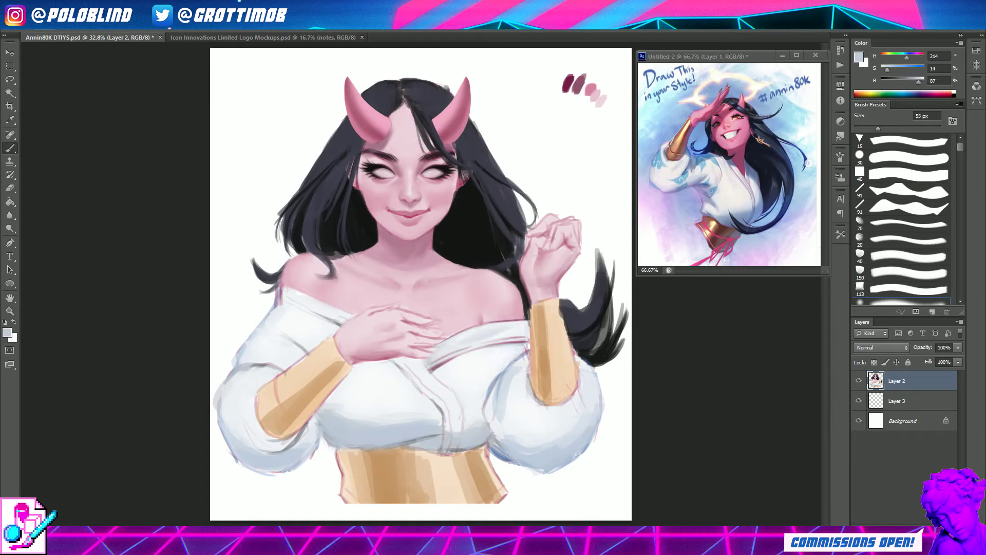
- Lay light blue-grey strokes on the robe's chest and grey-blue shading beneath it, then save
left_click_drag(452, 382, 509, 351)
left_click(558, 79)
left_click_drag(449, 391, 475, 370)
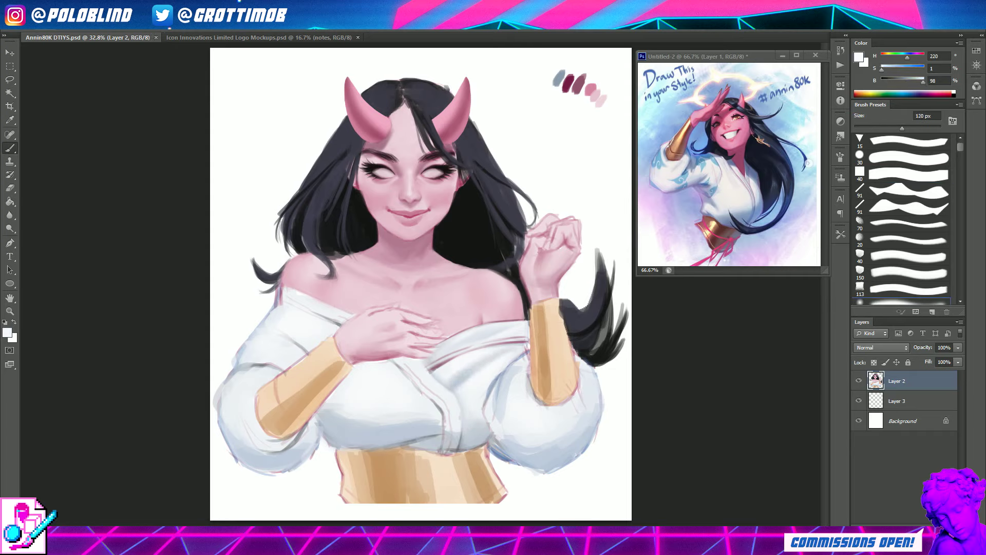
mouse_move(342, 445)
left_mouse_down()
mouse_move(399, 440)
mouse_move(460, 419)
left_mouse_up()
left_click_drag(316, 432, 355, 407)
left_click(341, 402, "alt")
key("ctrl+s")
- Paint a darker blue-grey fold under the chest and mid-tone shading across the robe
left_click(347, 444, "alt")
left_click_drag(333, 447, 362, 440)
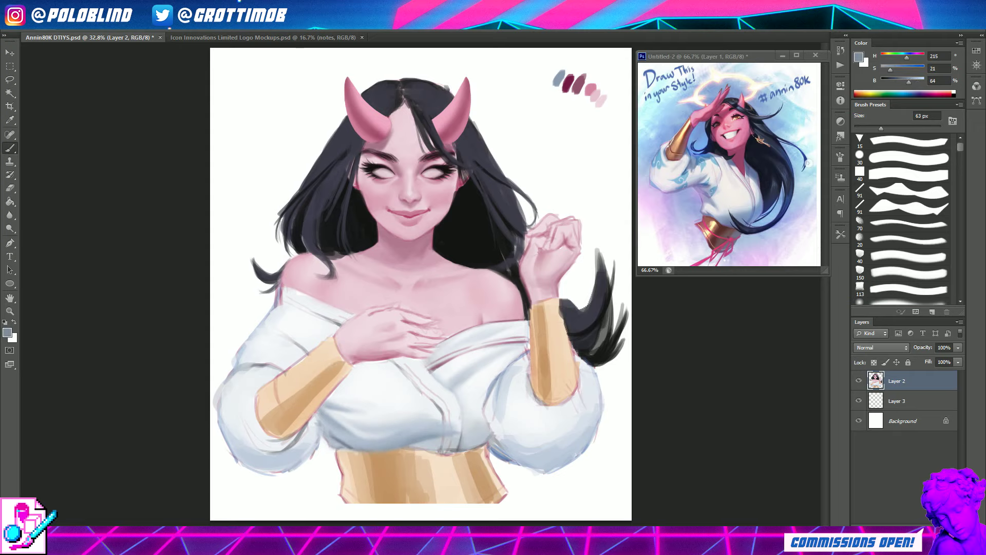
mouse_move(434, 448)
left_mouse_down()
mouse_move(473, 443)
mouse_move(465, 421)
left_mouse_up()
left_click(462, 411, "alt")
mouse_move(481, 385)
left_mouse_down()
mouse_move(457, 370)
mouse_move(366, 365)
left_mouse_up()
key("bracketleft")
key("bracketleft")
key("bracketleft")
- Resize the brush, sample near-white and grey-blue tones from the chest, and save
left_click(403, 396, "alt")
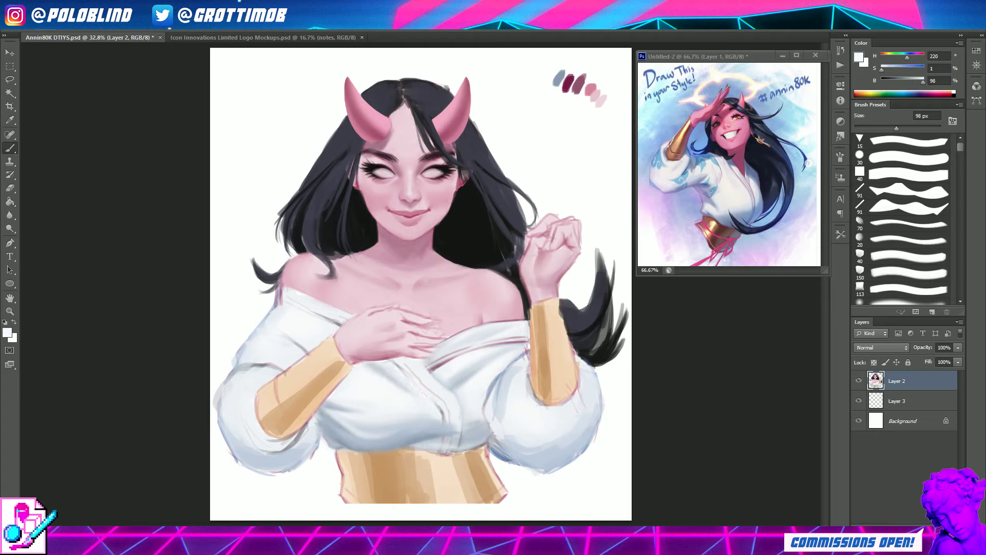
key("bracketleft")
key("bracketleft")
key("bracketright")
left_click(434, 377, "alt")
left_click(431, 393, "alt")
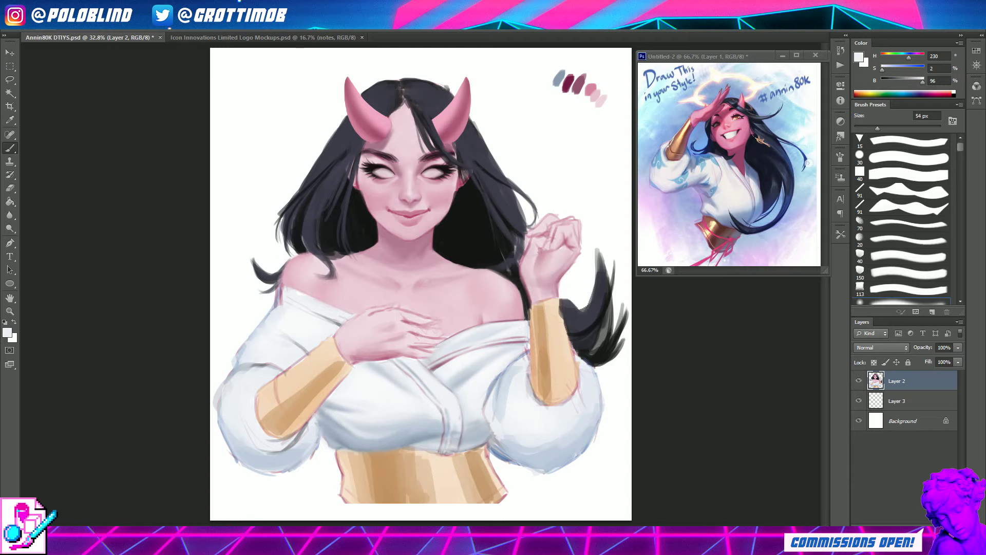
left_click(327, 318, "alt")
left_click(330, 327, "alt")
key("ctrl+s")
- Paint near-white over the left sleeve's grey outline, smooth its outer edge, and save
left_click_drag(289, 360, 317, 340)
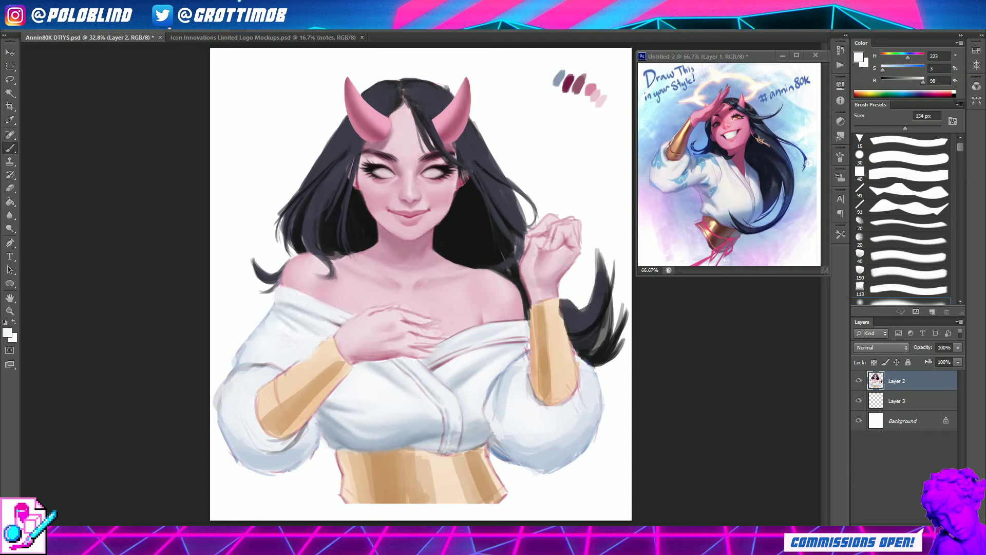
left_click(262, 363, "alt")
mouse_move(244, 367)
left_mouse_down()
mouse_move(288, 359)
mouse_move(216, 408)
mouse_move(226, 450)
mouse_move(314, 447)
left_mouse_up()
key("bracketleft")
key("bracketleft")
key("bracketleft")
mouse_move(231, 344)
left_mouse_down()
mouse_move(246, 362)
mouse_move(285, 342)
left_mouse_up()
left_click(241, 354, "alt")
key("ctrl+s")
- Add dark brown strokes at the left cuff and touch up the left sleeve in white, then save
left_click(309, 355, "alt")
key("bracketleft")
left_click_drag(257, 390, 273, 437)
key("bracketright")
key("bracketright")
key("bracketright")
left_click(242, 390, "alt")
left_click_drag(251, 385, 255, 416)
key("ctrl+s")
- Brighten the right sleeve in white and reshape the right cuff's outline
key("bracketleft")
key("bracketleft")
key("bracketleft")
left_click_drag(509, 385, 506, 419)
left_click(500, 370, "alt")
left_click_drag(493, 373, 488, 424)
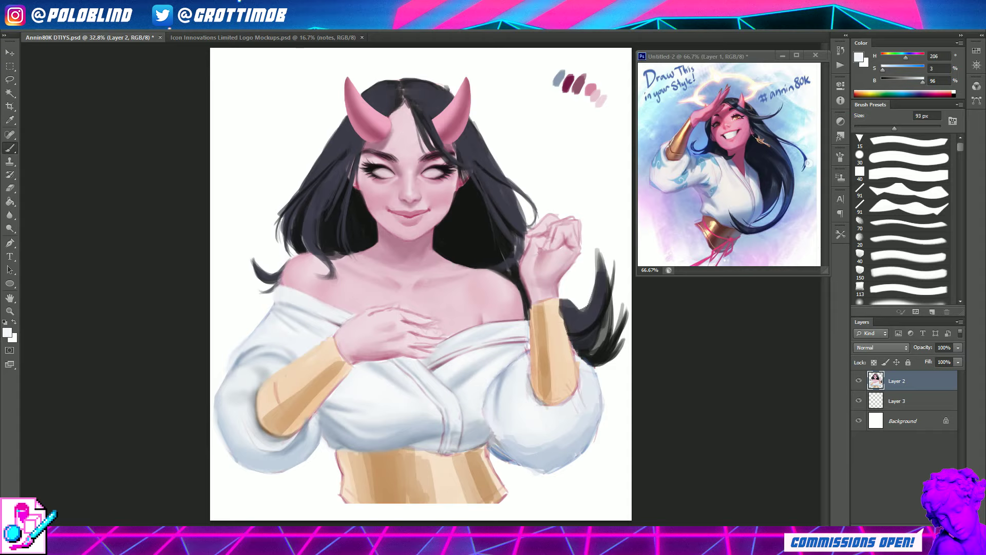
key("bracketleft")
key("bracketleft")
key("bracketleft")
mouse_move(531, 306)
left_mouse_down()
mouse_move(532, 396)
mouse_move(575, 403)
left_mouse_up()
left_click(540, 360, "alt")
left_click(565, 309, "alt")
mouse_move(570, 303)
left_mouse_down()
mouse_move(578, 401)
mouse_move(545, 406)
left_mouse_up()
- Smooth and shadow the right sleeve in blue-grey, then outline the sash top in brown
key("bracketright")
key("bracketright")
key("bracketright")
left_click_drag(529, 370, 565, 404)
key("bracketleft")
key("bracketleft")
key("bracketleft")
left_click(540, 390, "alt")
left_click_drag(513, 444, 490, 462)
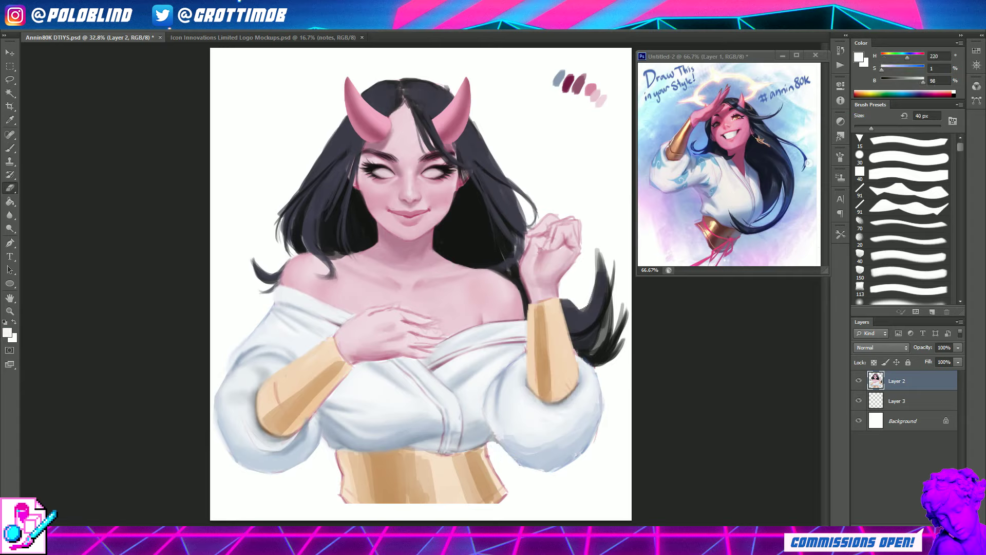
key("bracketright")
key("bracketright")
key("bracketright")
left_click_drag(388, 447, 487, 452)
- Darken the sash with brown strokes and switch to a textured bristle brush
mouse_move(334, 449)
left_mouse_down()
mouse_move(428, 452)
mouse_move(490, 504)
left_mouse_up()
left_click_drag(410, 446, 370, 514)
left_click_drag(334, 452, 391, 508)
left_click_drag(396, 462, 413, 512)
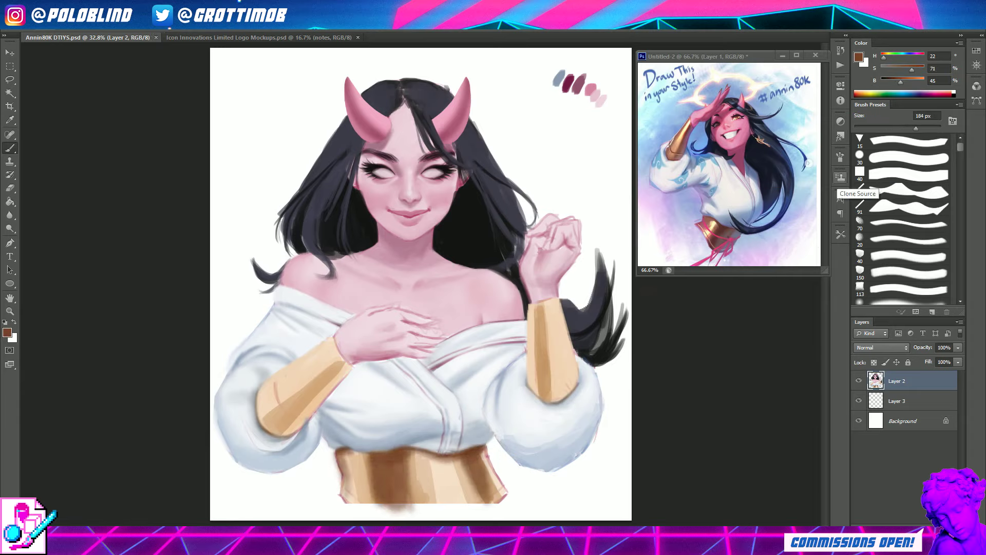
left_click(573, 109)
left_click(909, 175)
left_click(490, 470, "alt")
- Shade both cuffs in brown with pale-yellow highlights to look like gold
mouse_move(539, 302)
left_mouse_down()
mouse_move(550, 309)
mouse_move(565, 391)
left_mouse_up()
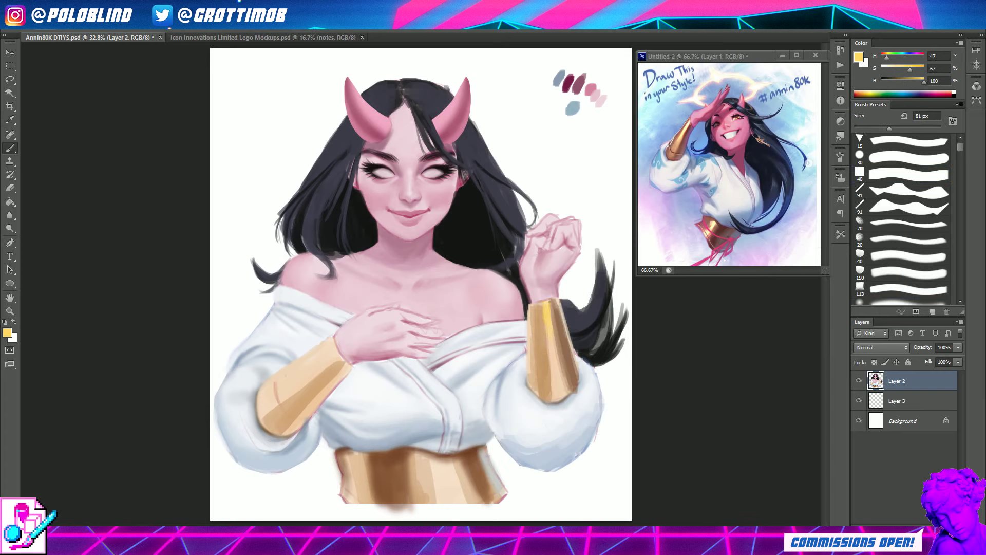
left_click_drag(547, 306, 560, 385)
left_click_drag(331, 352, 272, 401)
left_click(331, 370, "alt")
left_click_drag(324, 380, 267, 431)
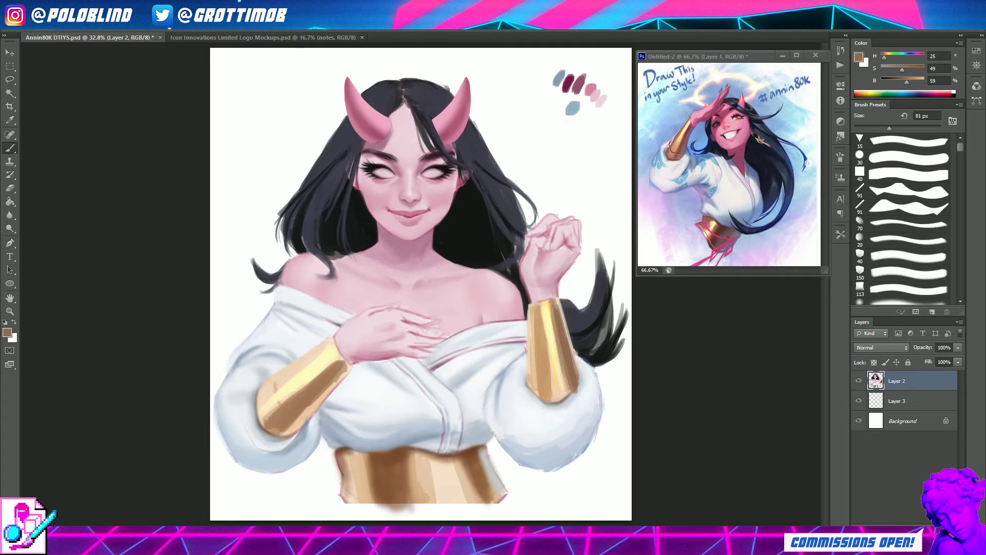
left_click_drag(334, 339, 262, 400)
- Paint alternating dark brown and pale-yellow vertical bands across the sash
left_click_drag(404, 452, 400, 509)
left_click_drag(375, 473, 377, 511)
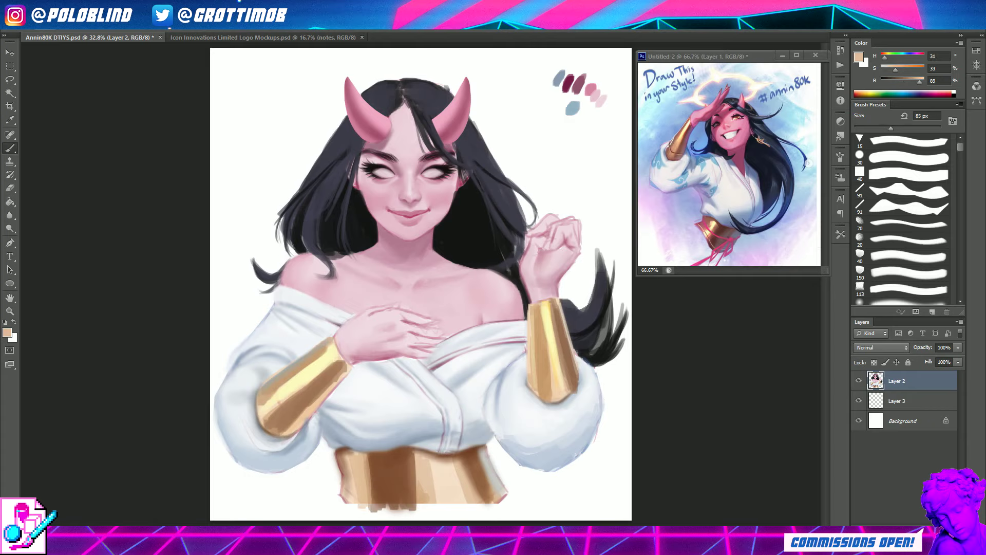
left_click_drag(355, 455, 344, 508)
left_click(549, 334, "alt")
left_click_drag(427, 454, 429, 506)
left_click_drag(364, 456, 363, 508)
mouse_move(462, 457)
left_mouse_down()
mouse_move(465, 508)
mouse_move(490, 501)
mouse_move(460, 506)
left_mouse_up()
left_click_drag(405, 452, 406, 511)
left_click_drag(452, 458, 452, 506)
left_click_drag(485, 454, 488, 499)
left_click_drag(359, 455, 357, 506)
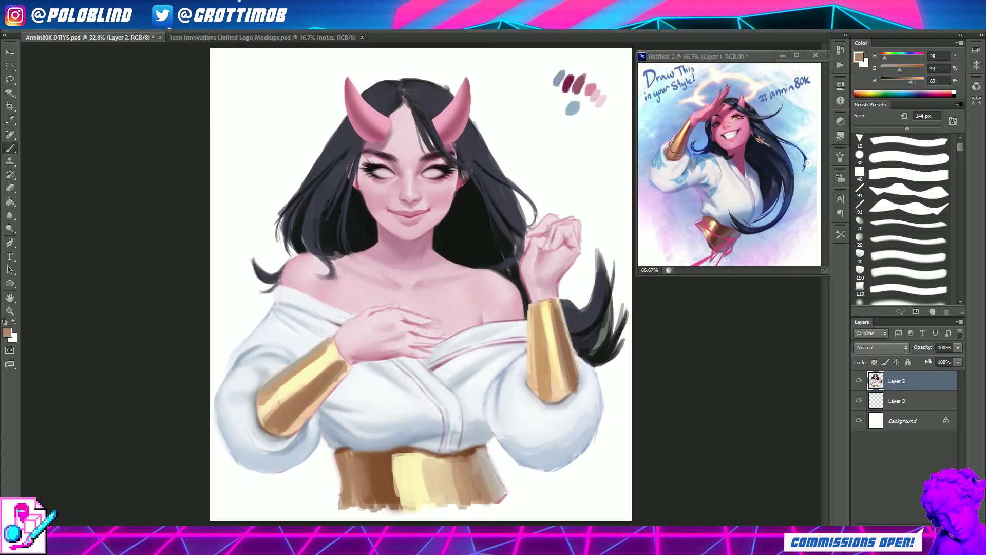
- Add tan and orange-gold vertical strokes to the sash, then change brush shape
left_click(396, 478, "alt")
left_click_drag(396, 455, 396, 508)
left_click_drag(437, 454, 442, 509)
left_click_drag(442, 457, 444, 506)
left_click_drag(388, 457, 390, 508)
left_click(7, 332)
left_click_drag(395, 453, 398, 507)
left_click(411, 478, "alt")
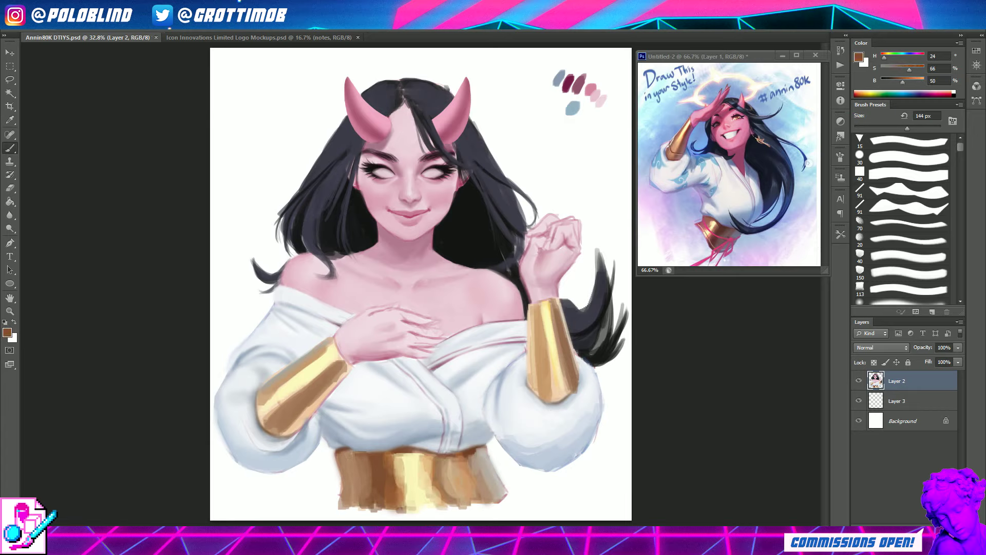
left_click(909, 273)
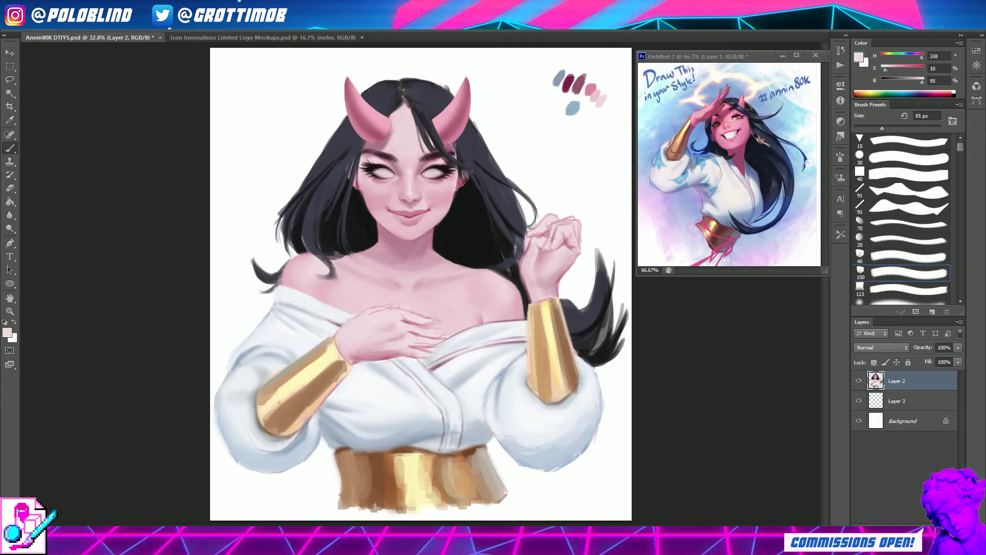
- Sample pink skin tones from the hands and blue-grey and white from the robe
left_click(421, 322, "alt")
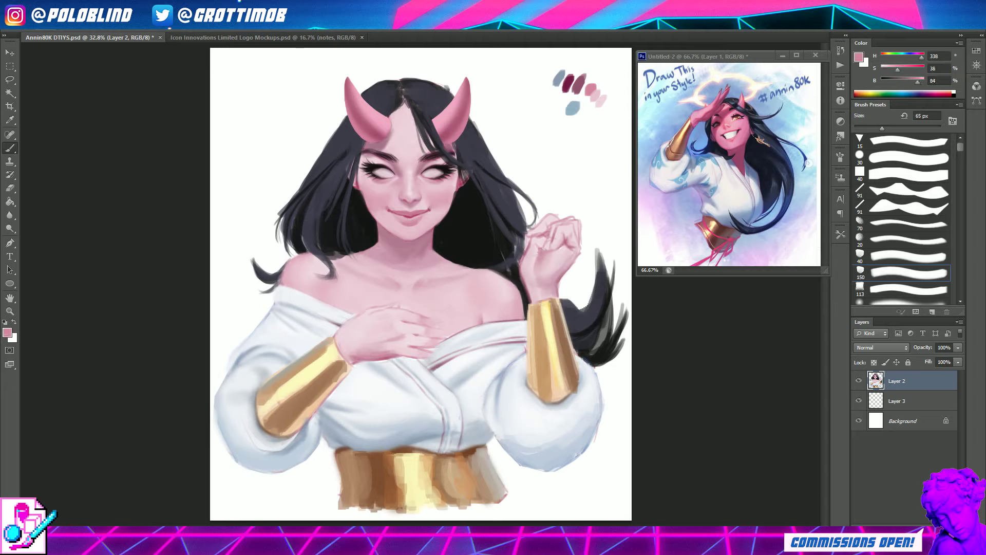
left_click(389, 353, "alt")
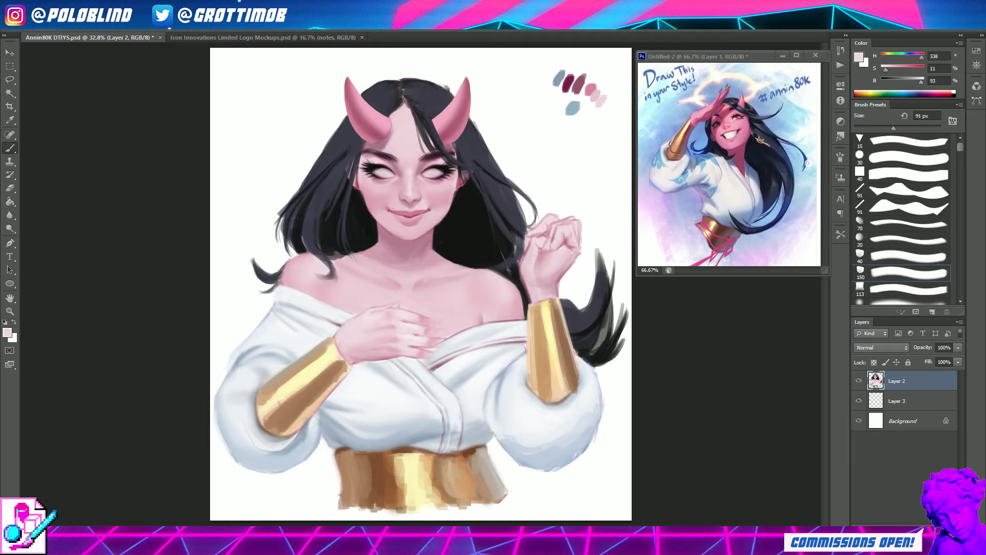
left_click(527, 254, "alt")
left_click(569, 242, "alt")
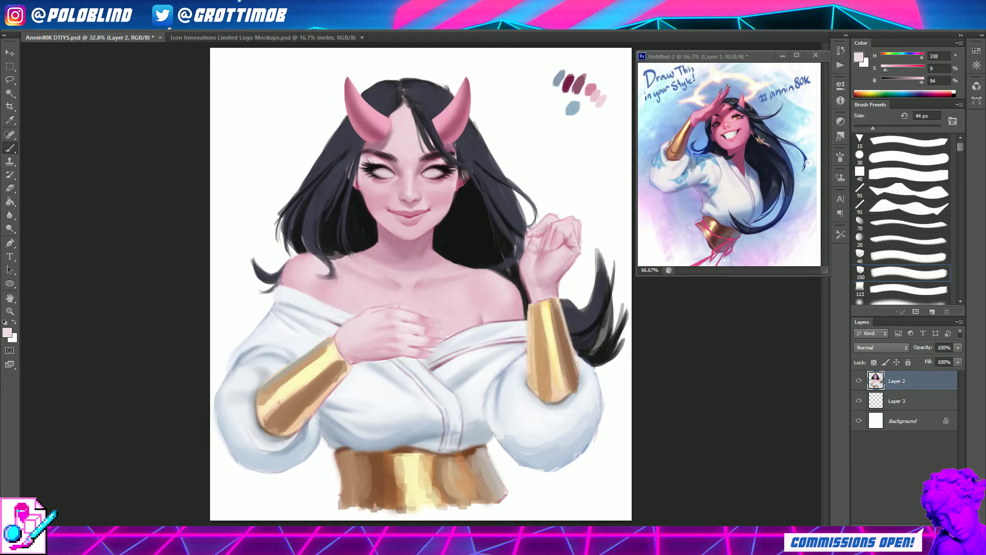
left_click(405, 441, "alt")
left_click(265, 367, "alt")
- Brighten the sleeves in white and shade curved folds on the right sleeve
left_click_drag(255, 375, 280, 371)
mouse_move(578, 405)
left_mouse_down()
mouse_move(609, 354)
mouse_move(580, 373)
left_mouse_up()
left_click(529, 447, "alt")
left_click_drag(244, 454, 314, 422)
mouse_move(513, 374)
left_mouse_down()
mouse_move(521, 414)
mouse_move(547, 426)
left_mouse_up()
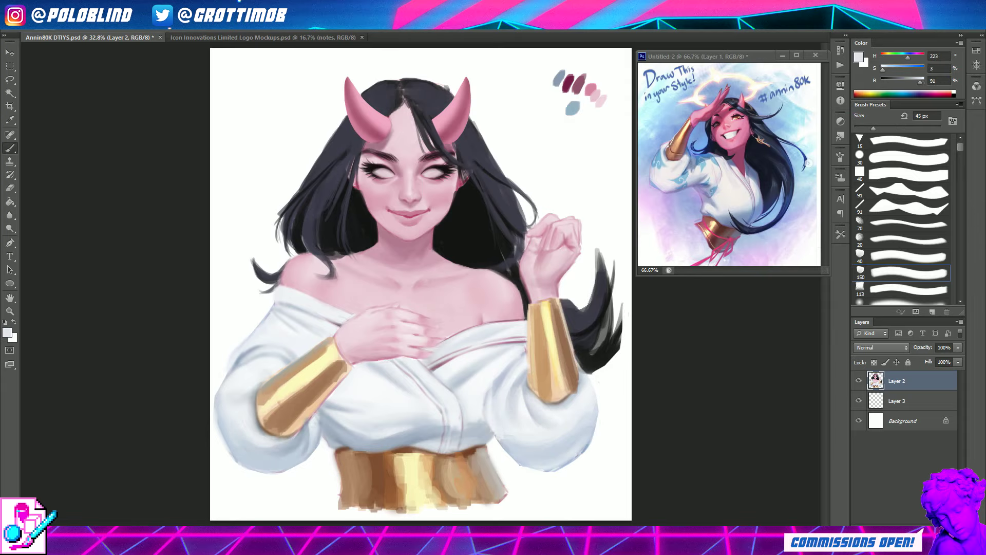
- Paint the fingers of the chest hand and add edge lines to the sash
left_click_drag(396, 313, 446, 339)
left_click_drag(342, 493, 501, 483)
left_click(457, 406, "alt")
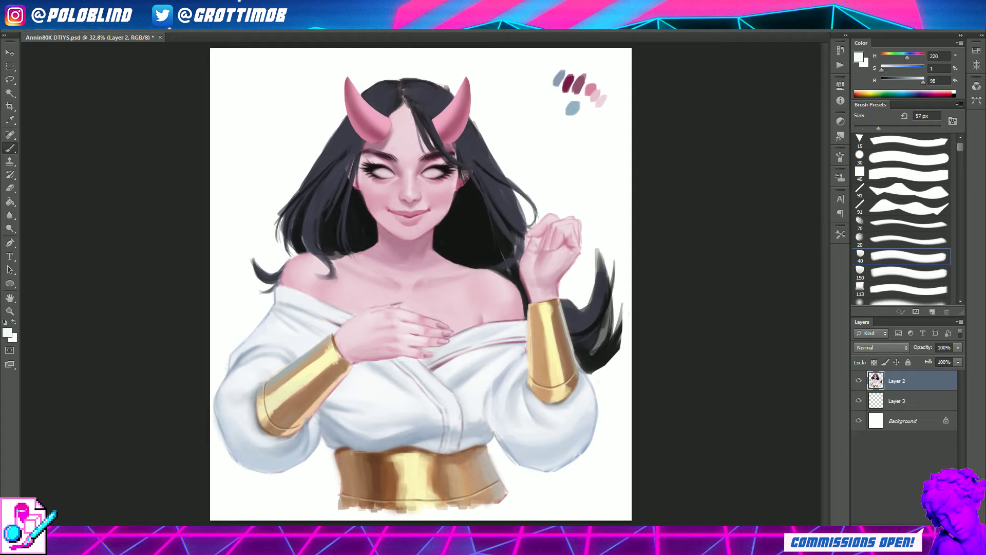
- Add a Multiply layer and shade the robe, face sides and sleeves in grey
key("ctrl+shift+alt+n")
key("shift+alt+m")
mouse_move(318, 360)
left_mouse_down()
mouse_move(442, 457)
mouse_move(453, 360)
left_mouse_up()
key("e")
key("b")
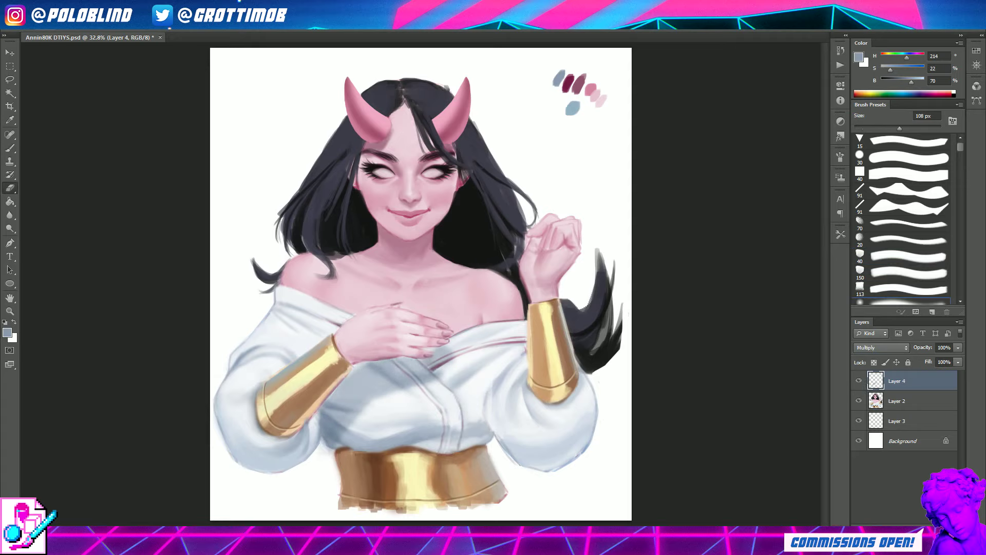
left_click_drag(356, 151, 356, 186)
left_click_drag(461, 169, 461, 189)
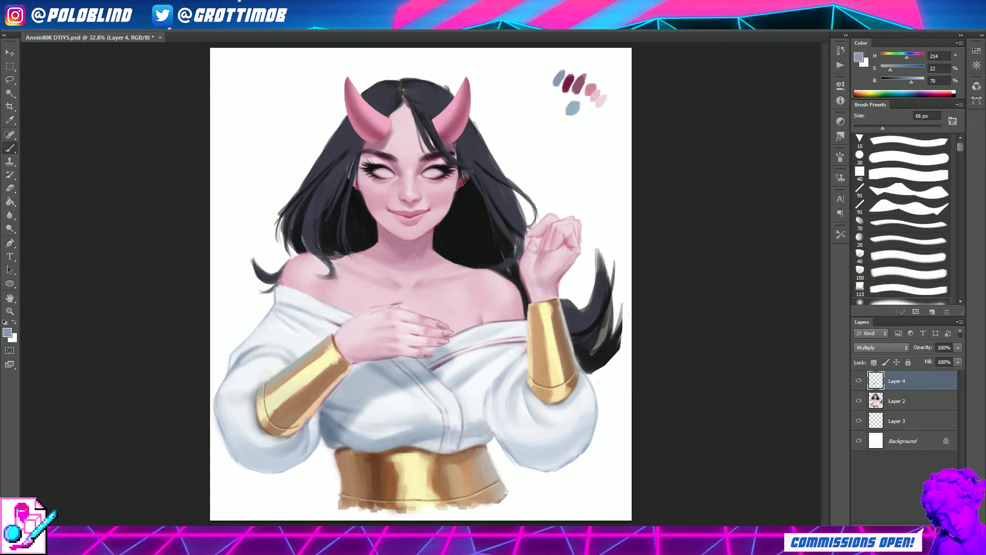
left_click_drag(514, 342, 520, 406)
left_click_drag(288, 309, 308, 452)
mouse_move(532, 380)
left_mouse_down()
mouse_move(462, 450)
mouse_move(365, 447)
left_mouse_up()
key("bracketleft")
key("bracketleft")
key("bracketleft")
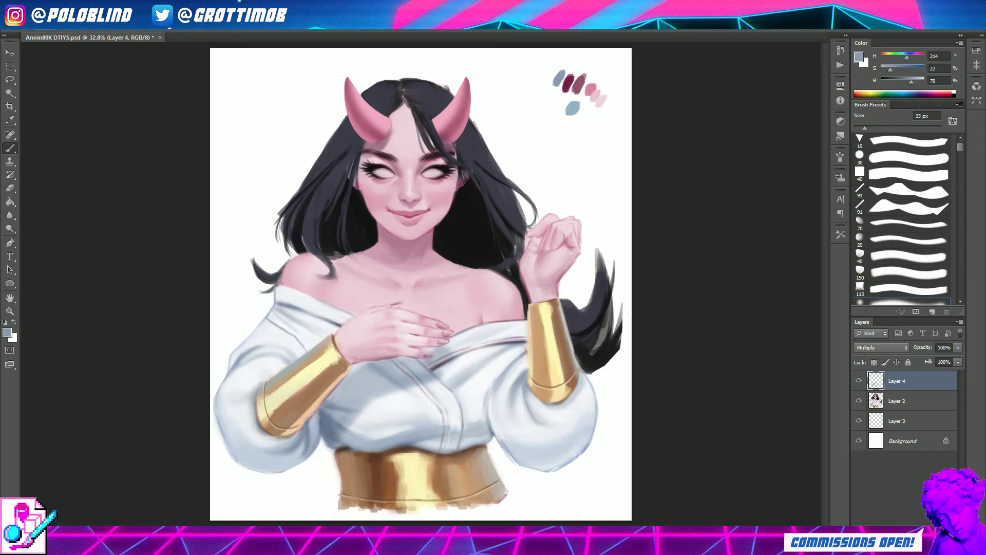
- Sample light blue from the reference and paint cloud shapes on the right sleeve
left_click(395, 494)
left_click(781, 255, "alt")
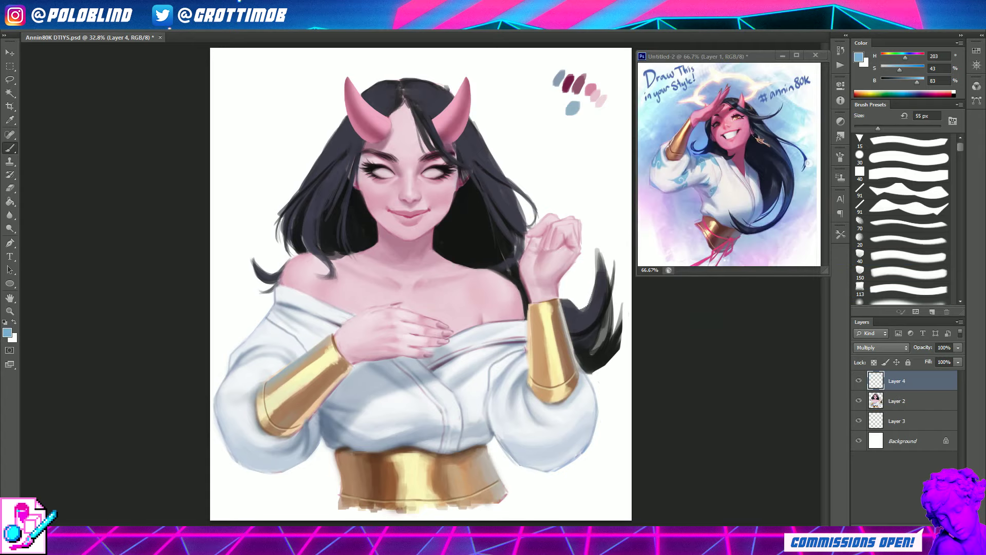
left_click_drag(513, 447, 565, 465)
left_click_drag(586, 396, 591, 442)
left_click_drag(514, 390, 493, 427)
- Paint and eraser-carve blue cloud motifs on the left sleeve
key("e")
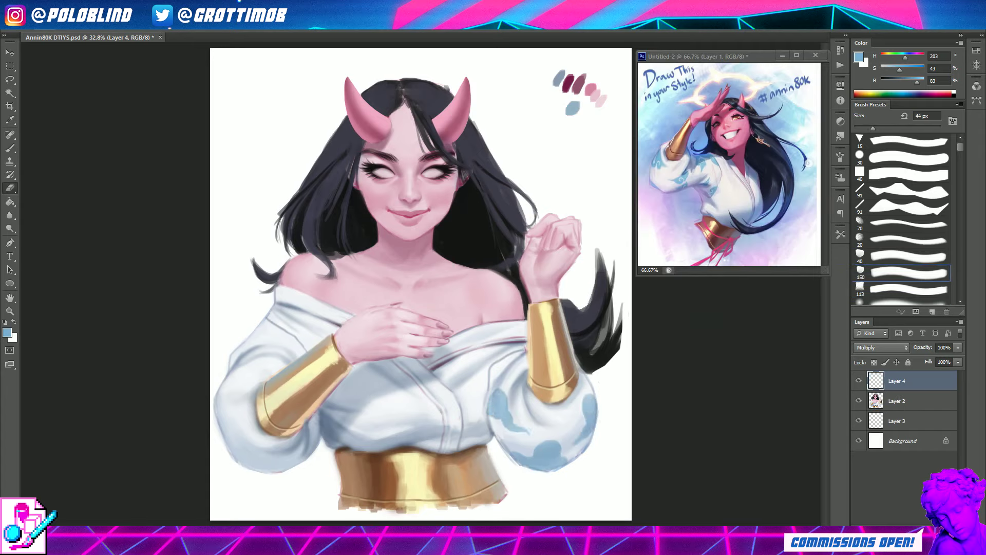
key("b")
left_click_drag(221, 380, 233, 406)
left_click_drag(234, 458, 267, 470)
mouse_move(296, 429)
left_mouse_down()
mouse_move(308, 452)
mouse_move(313, 421)
left_mouse_up()
key("e")
key("b")
left_click_drag(247, 331, 283, 355)
key("e")
key("b")
- Clip the shading layer, erase the excess, merge it down, and paint a loose left hair strand
key("ctrl+alt+g")
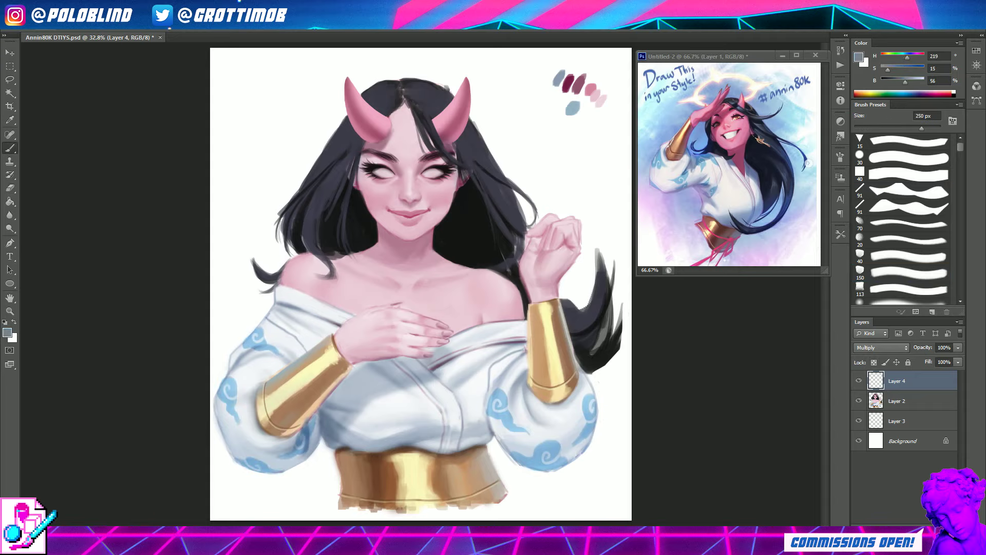
key("e")
key("b")
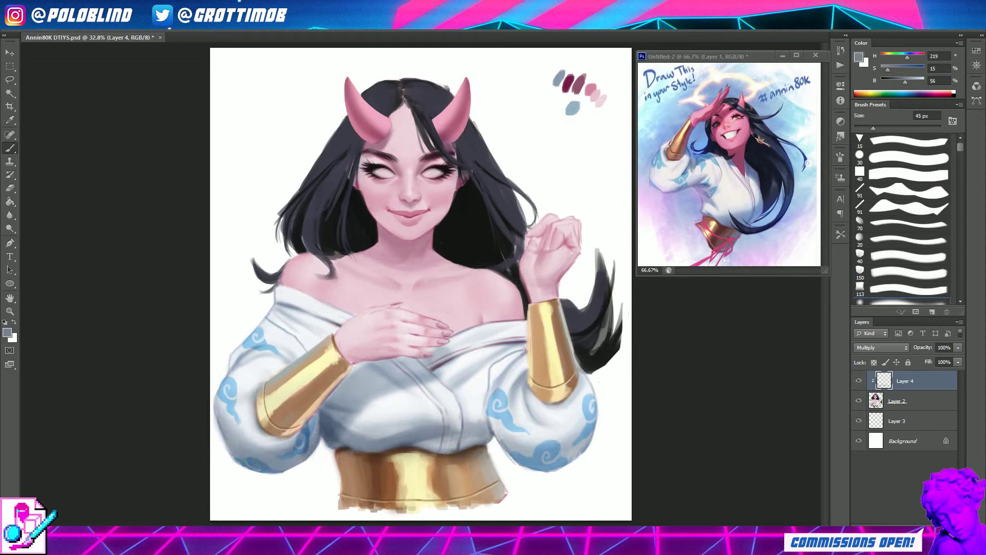
key("ctrl+e")
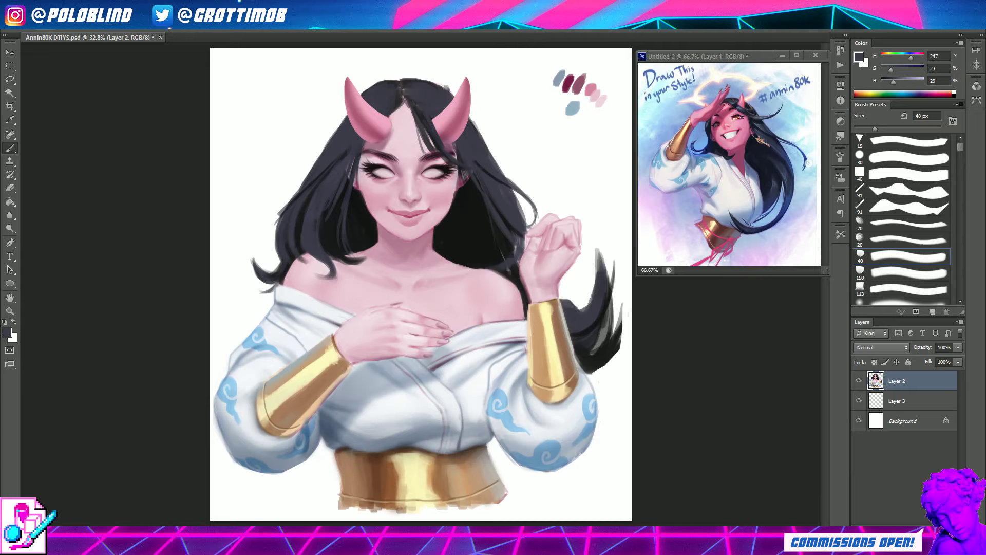
left_click_drag(308, 195, 243, 217)
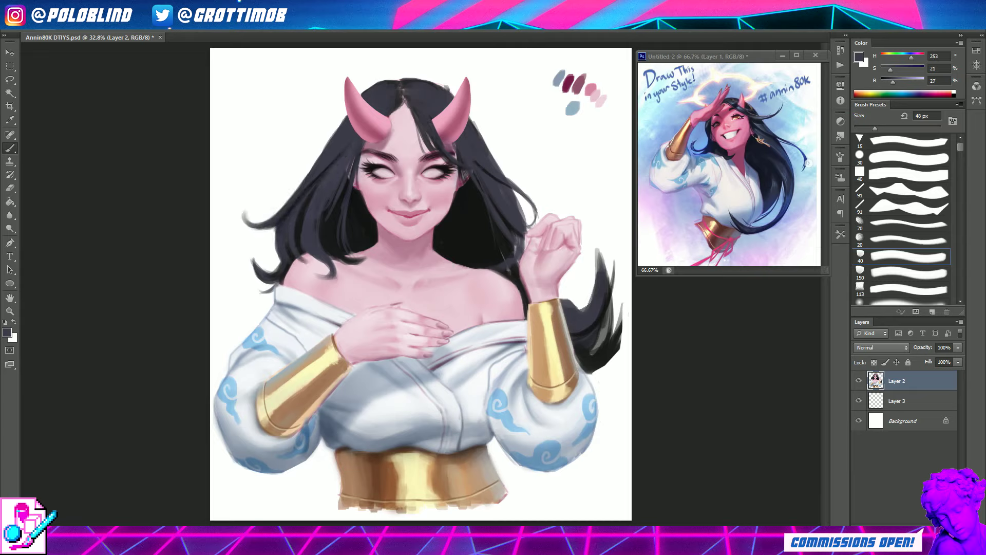
- Touch up skin near the wrist, paint the left iris orange, and lock transparency
left_click(501, 185, "alt")
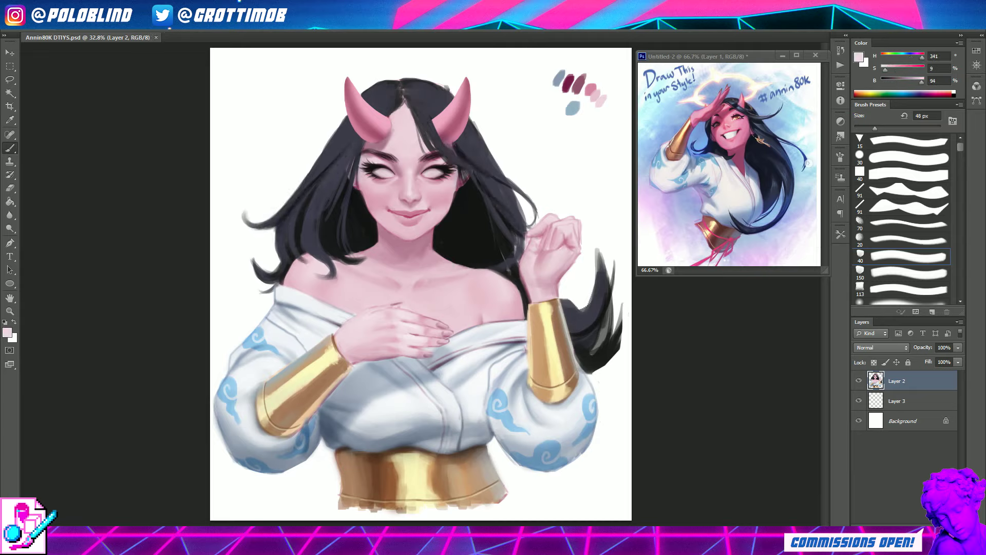
left_click(447, 267, "alt")
left_click(549, 248, "alt")
left_click(344, 358, "alt")
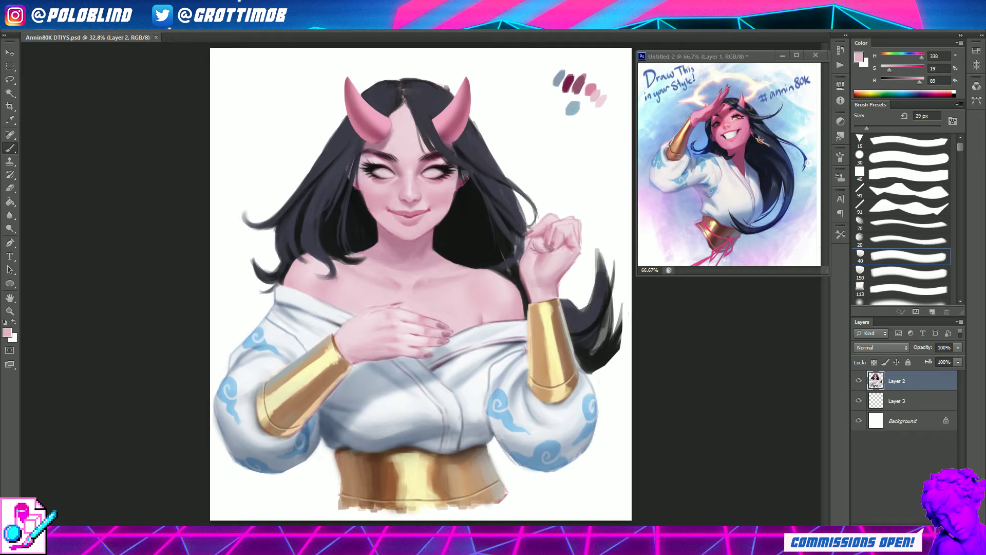
left_click(392, 262, "alt")
left_click(533, 263, "alt")
left_click_drag(529, 260, 538, 271)
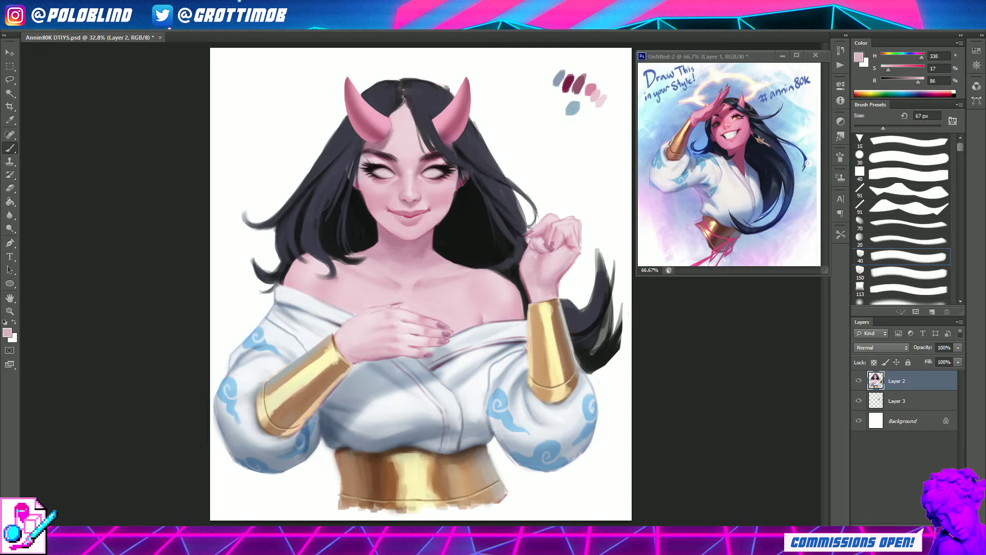
left_click_drag(381, 173, 388, 173)
key("slash")
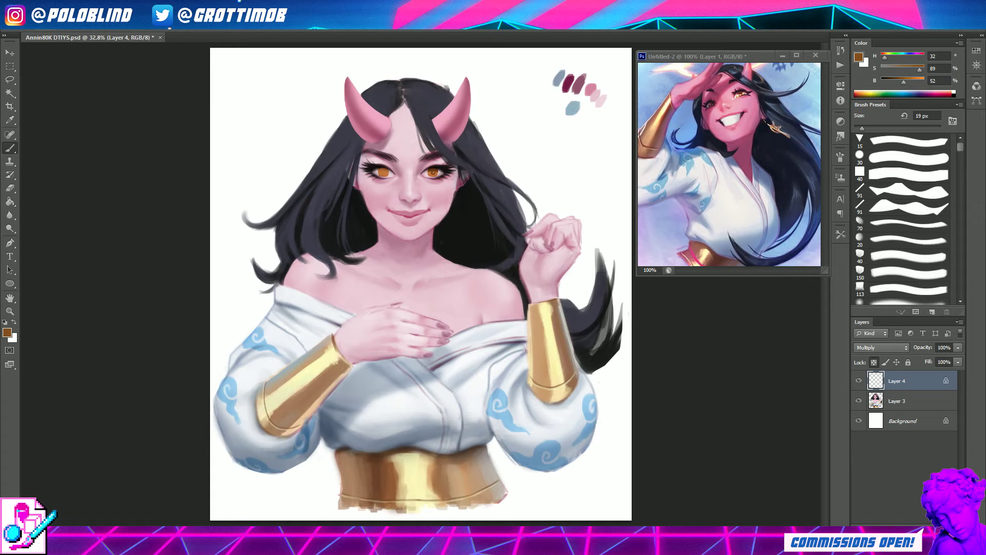
- Paint a lighter yellow-orange glow over the amber eyes on an Overlay layer
key("Return")
key("bracketright")
key("bracketright")
key("bracketright")
key("slash")
key("ctrl+plus")
key("bracketleft")
key("bracketleft")
key("bracketleft")
left_click(461, 229, "alt")
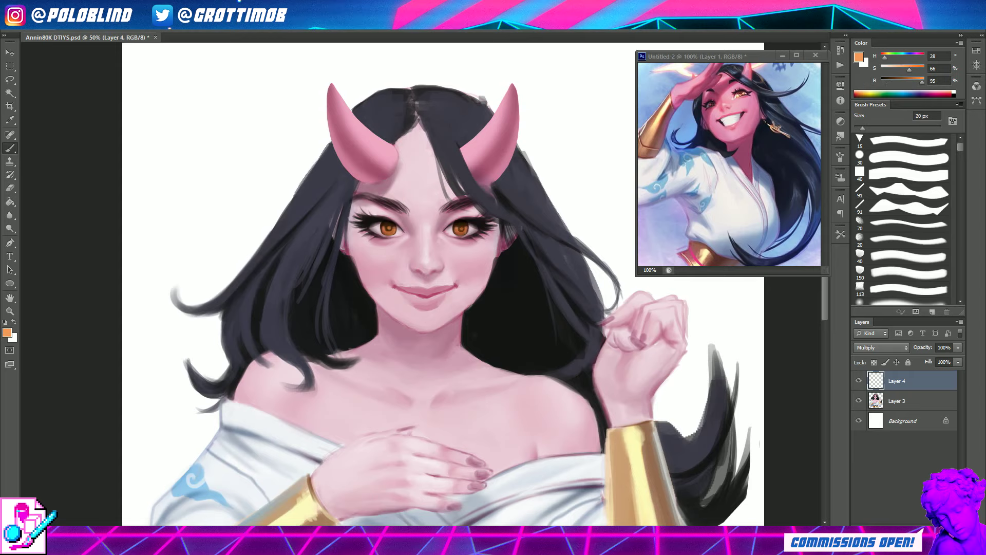
key("Return")
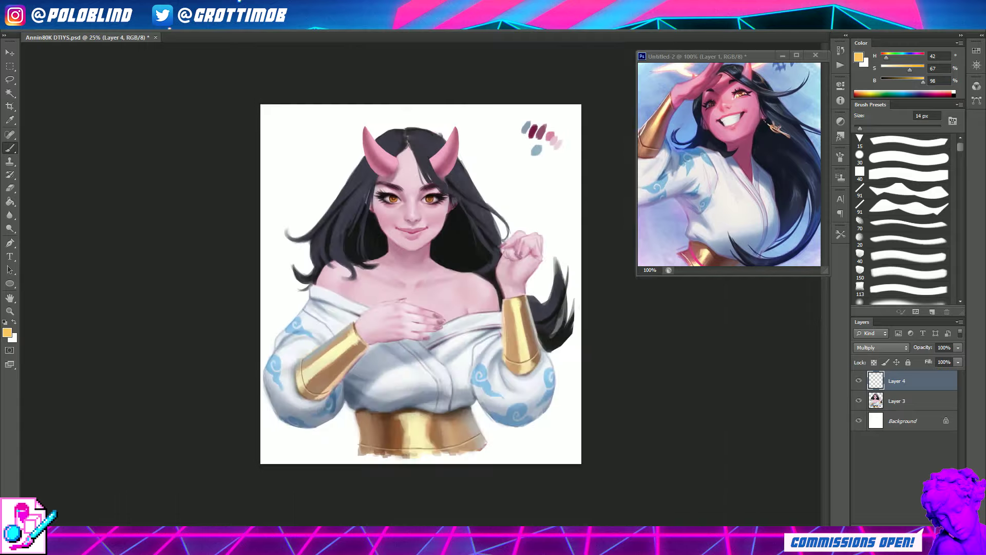
left_click(881, 347)
key("Escape")
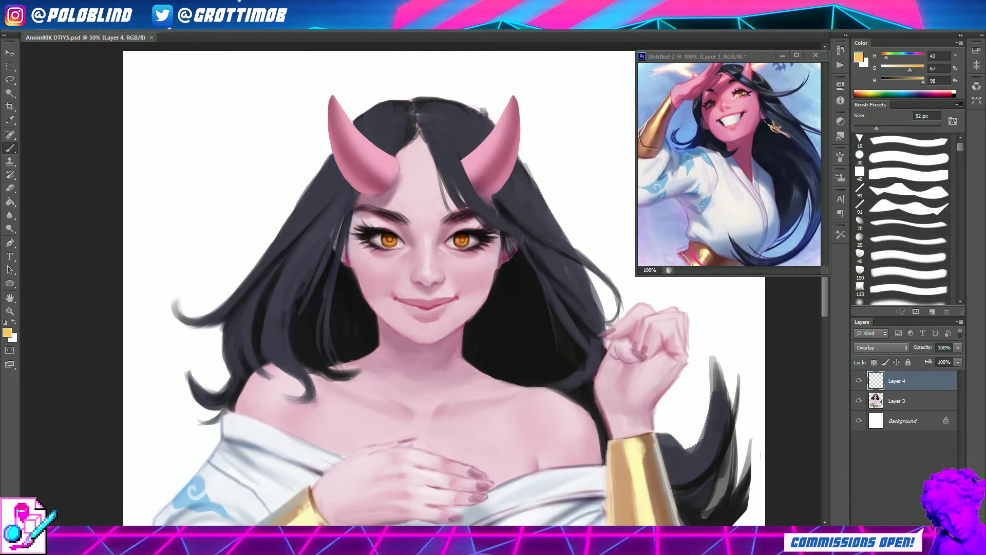
- On the figure layer, repaint the lips, chin shadow and skin highlights with face-sampled pinks and white
key("alt+bracketleft")
key("ctrl+minus")
key("ctrl+plus")
key("ctrl+plus")
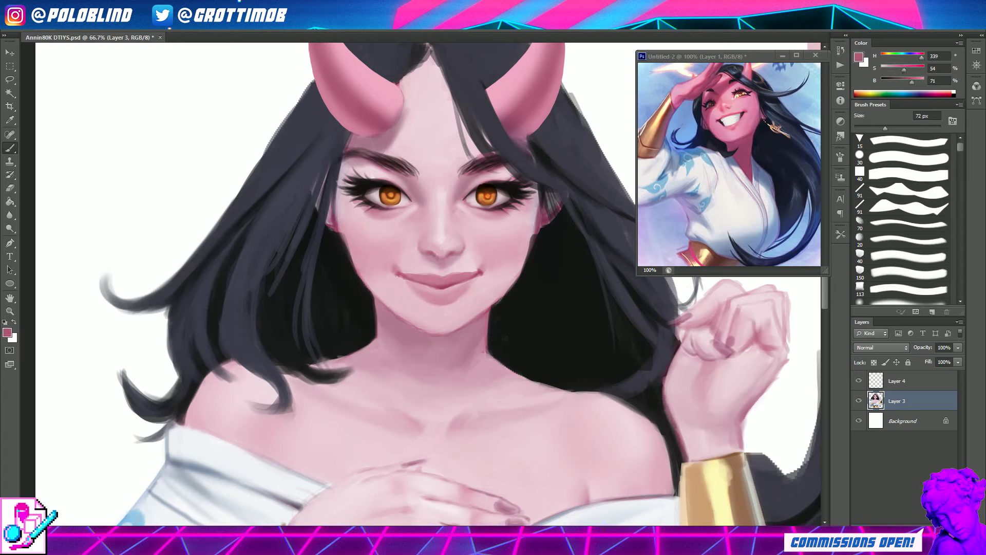
left_click(396, 260, "alt")
left_click(481, 273, "alt")
left_click(483, 267, "alt")
left_click(478, 271, "alt")
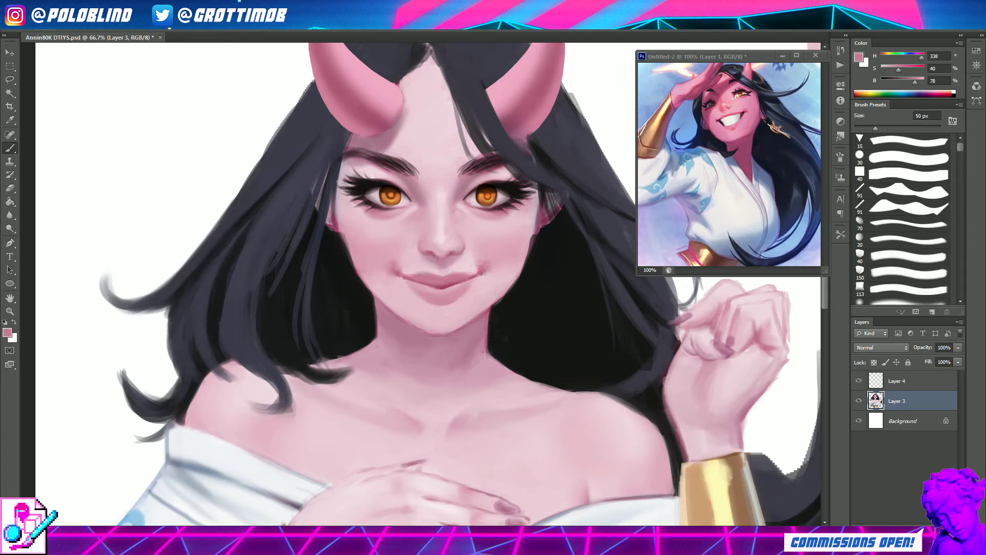
left_click(440, 301, "alt")
left_click(445, 292, "alt")
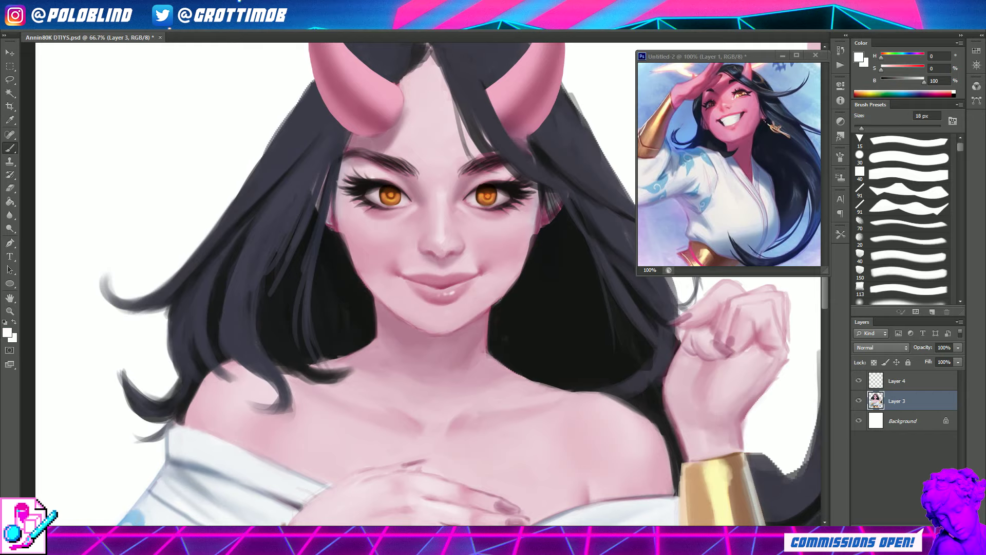
left_click(370, 241, "alt")
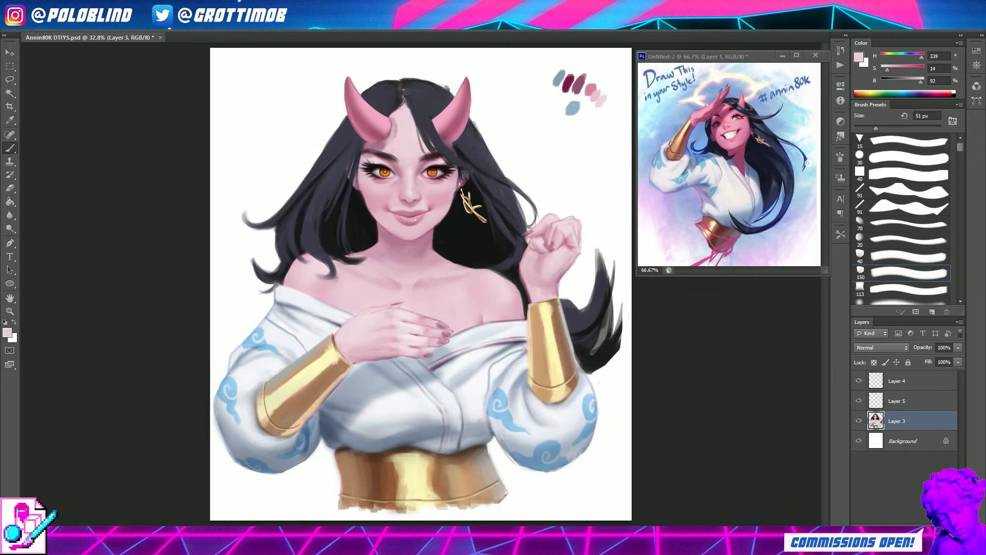
- Shift the figure toward pink-purple with Color Balance and save the painting
key("ctrl+b")
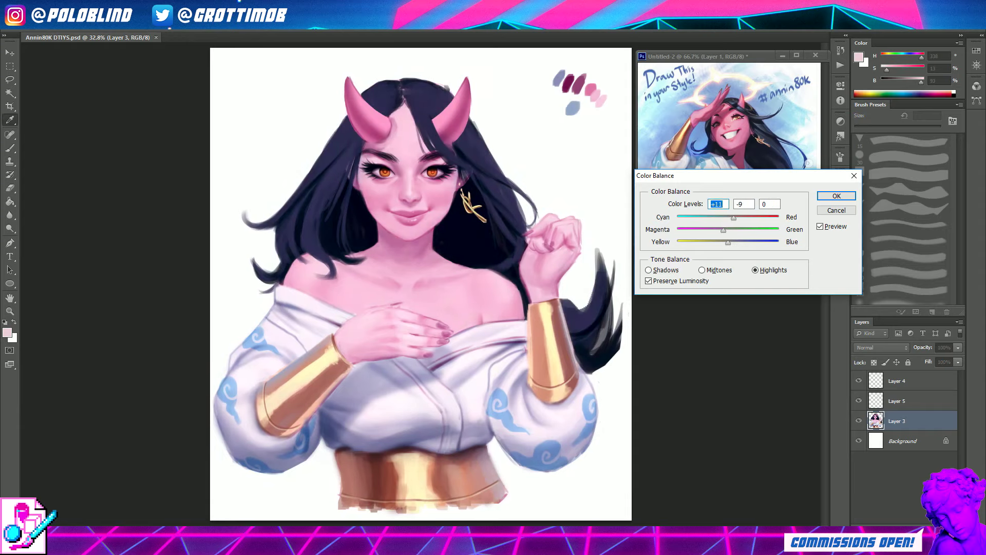
key("Return")
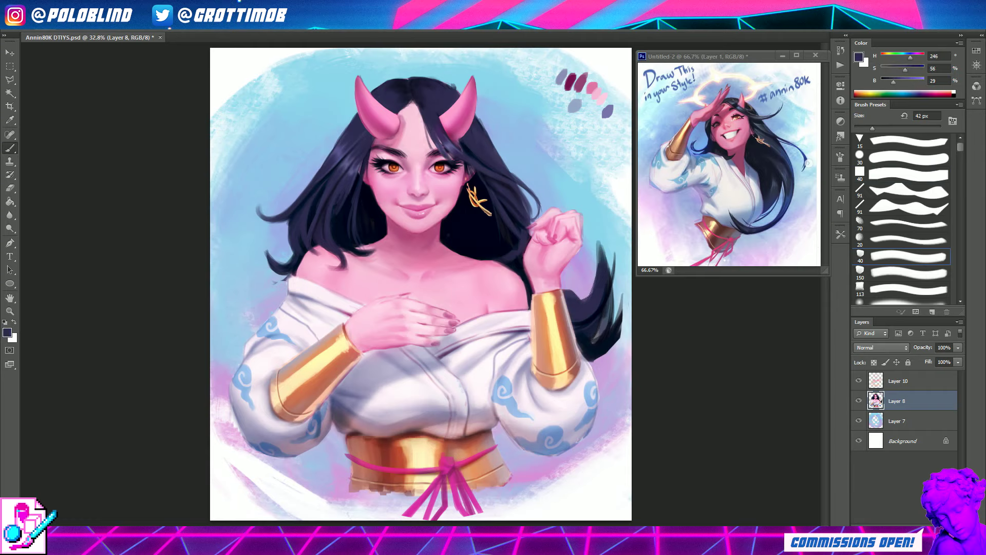
key("ctrl+s")
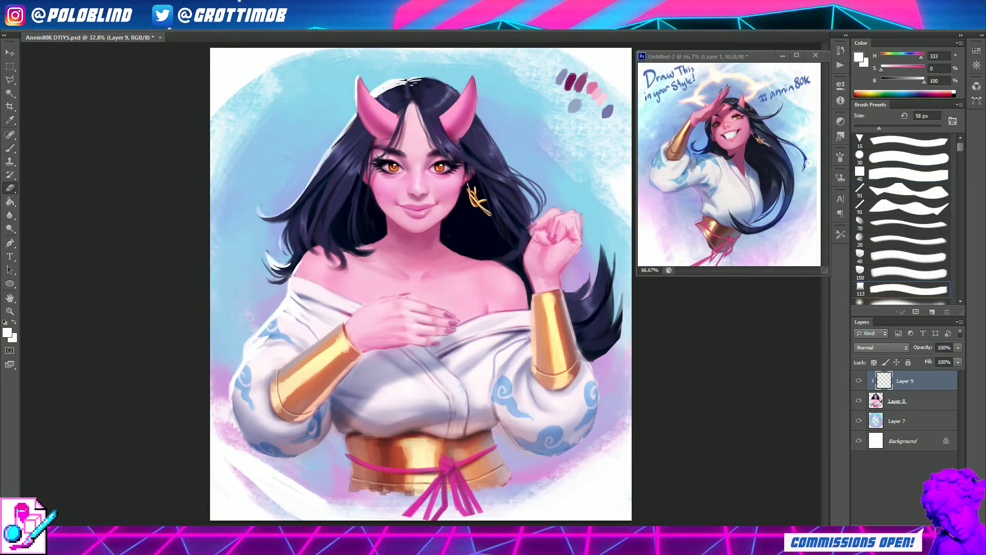
- Add a new layer above the figure layer for the highlights
key("ctrl+shift+alt+n")
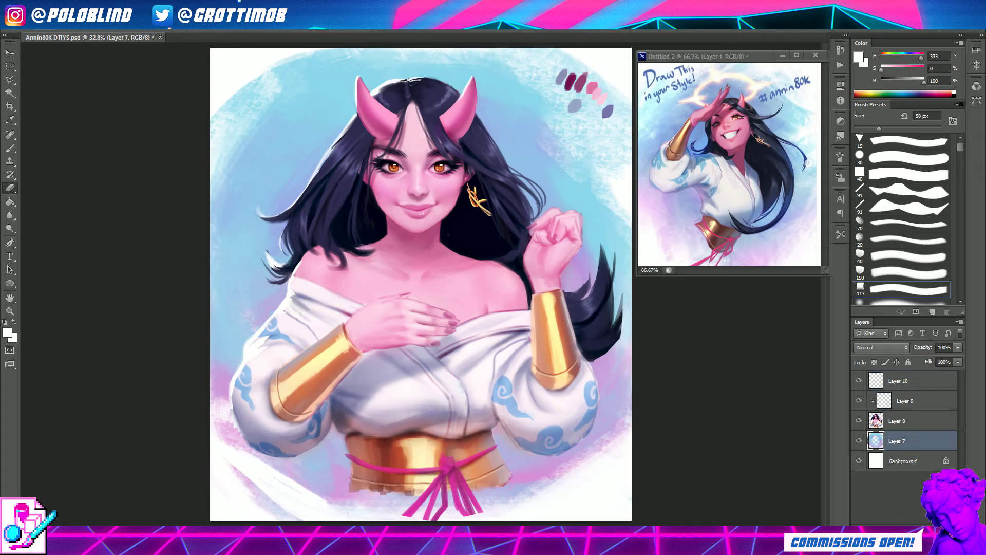
- Paint a pale-yellow halo ring around the horns, erasing and resizing it into a flare
key("ctrl+shift+alt+n")
key("b")
left_click_drag(339, 98, 442, 64)
left_click_drag(329, 124, 478, 103)
left_click_drag(411, 59, 501, 119)
left_click_drag(354, 106, 282, 108)
key("e")
mouse_move(426, 62)
left_mouse_down()
mouse_move(498, 123)
mouse_move(544, 93)
left_mouse_up()
key("ctrl+t")
key("Return")
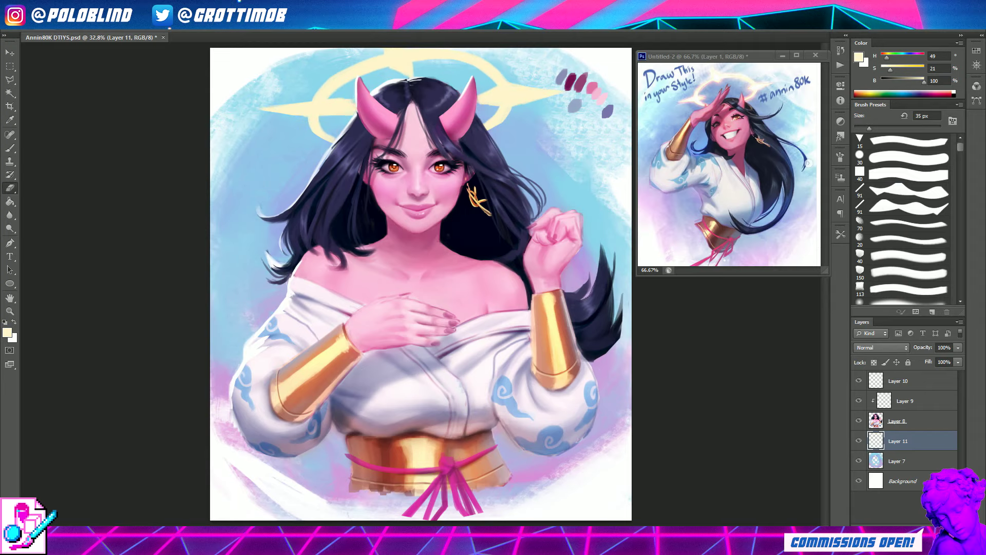
- Paint orange and pink glow over the halo on a new Overlay layer
key("ctrl+shift+alt+n")
left_click(7, 332)
key("Return")
key("b")
left_click_drag(493, 93, 534, 98)
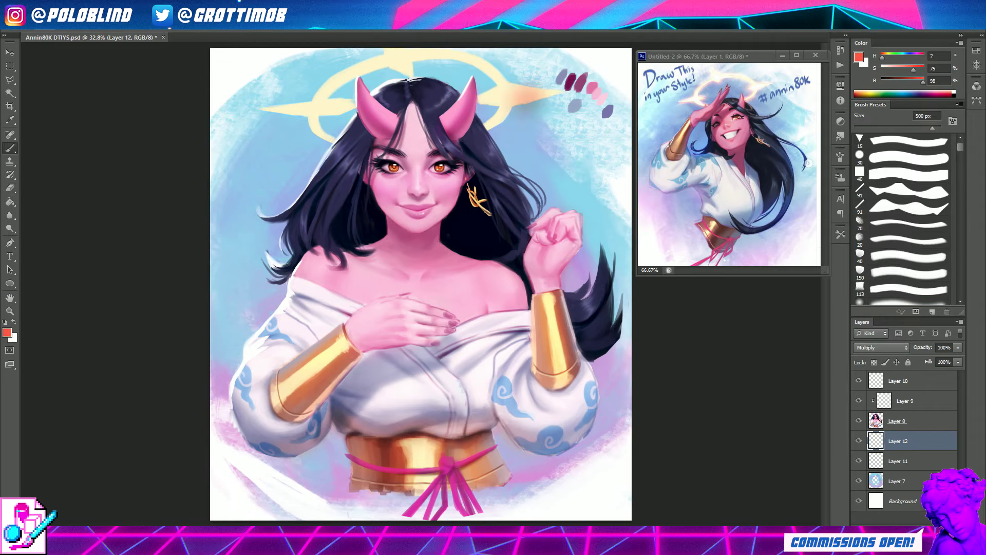
left_click(881, 347)
left_click(873, 251)
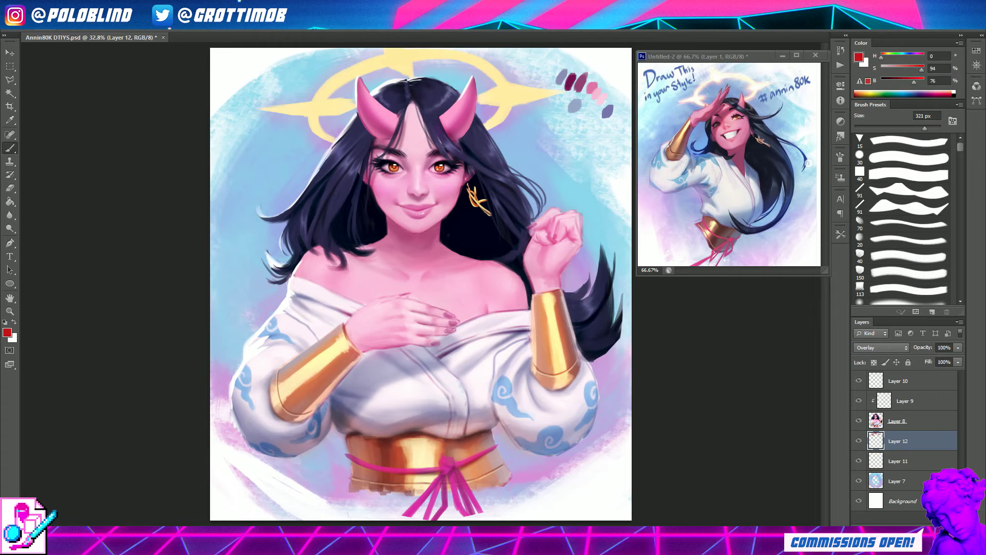
left_click_drag(298, 98, 513, 88)
- Paint a soft pale-pink highlight near the raised hand on a clipped layer
key("ctrl+shift+alt+n")
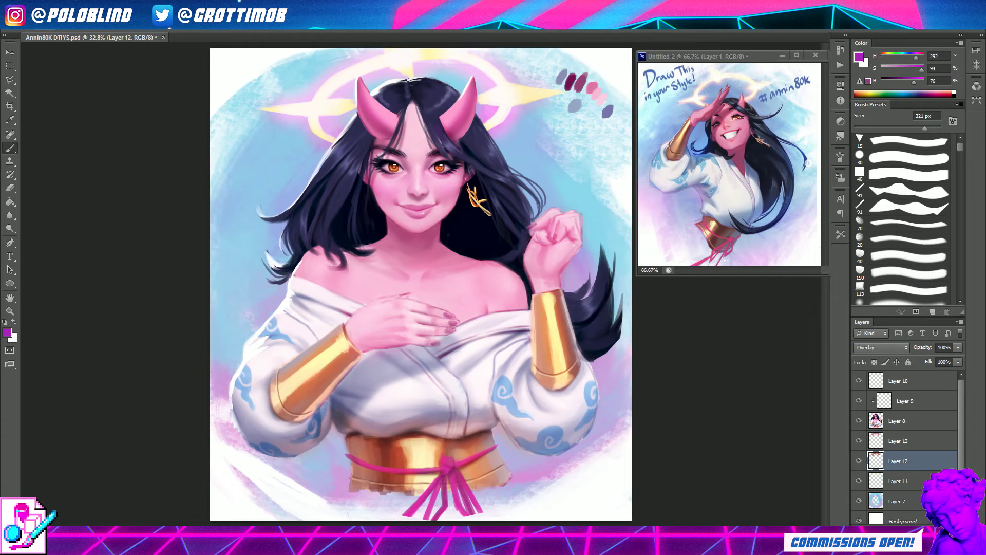
left_click(897, 421)
key("ctrl+shift+alt+n")
key("ctrl+alt+g")
left_click(909, 175)
left_click_drag(560, 212, 568, 213)
key("bracketleft")
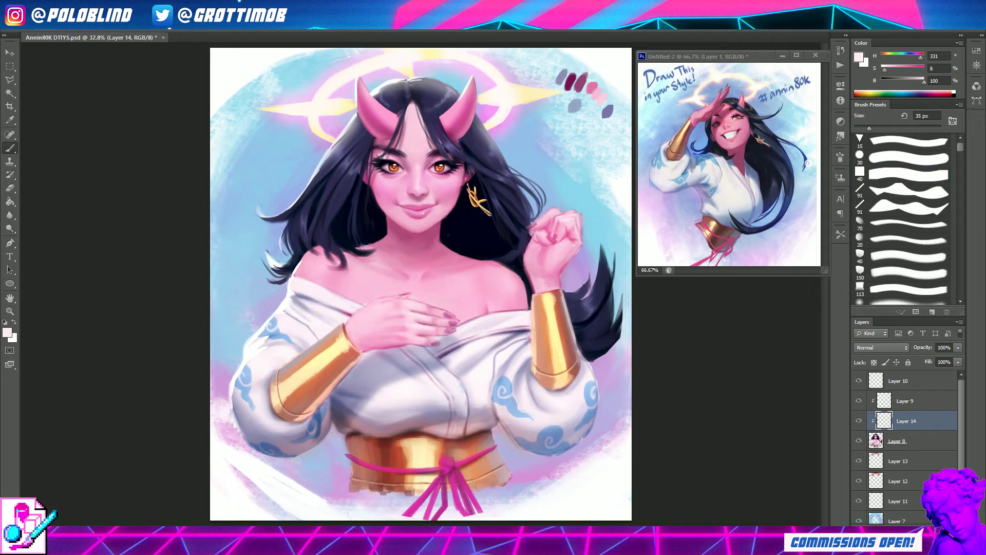
scroll(907, 221, "down", 5)
left_click(910, 226)
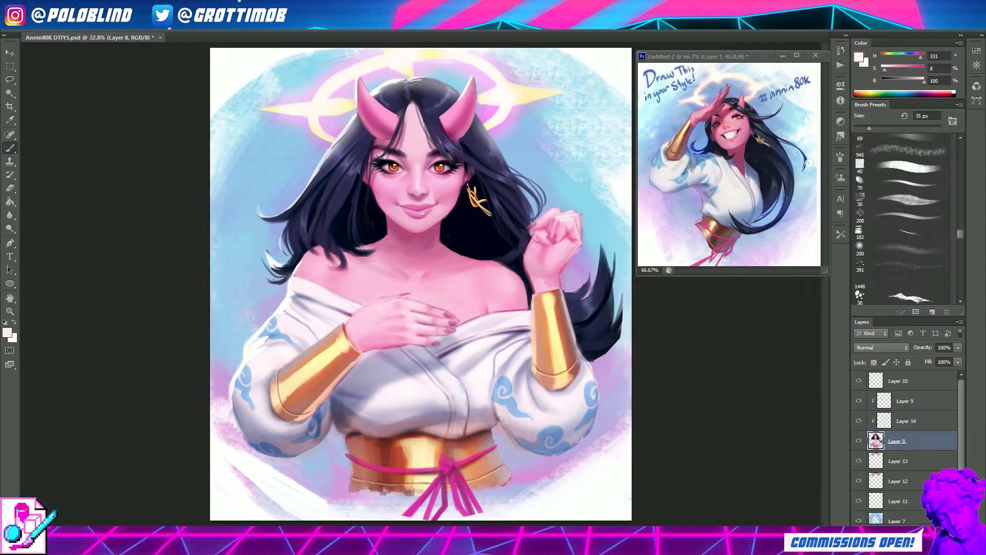
- Paint a glow ring near the hand on a new Color Dodge layer
key("ctrl+shift+alt+n")
left_click(577, 202)
key("shift+alt+d")
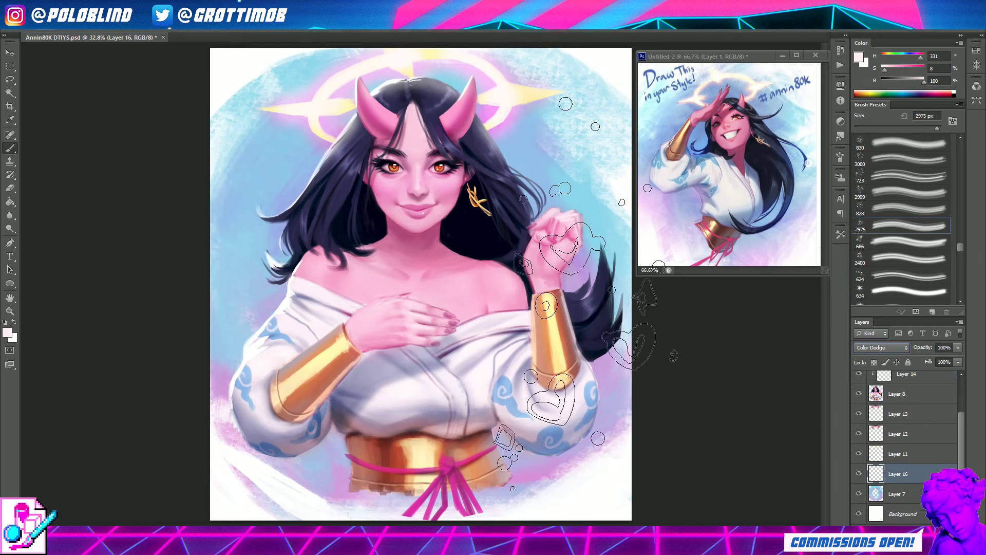
- Resize the heart selection, move #annin80k to the lower left, and lock the red heart layer's transparency
key("ctrl+t")
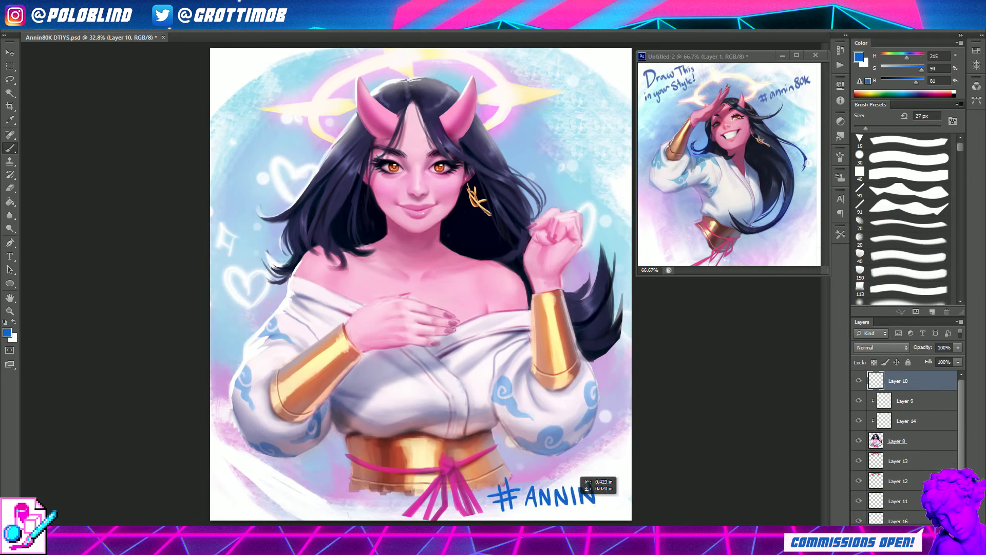
left_click_drag(666, 460, 418, 467)
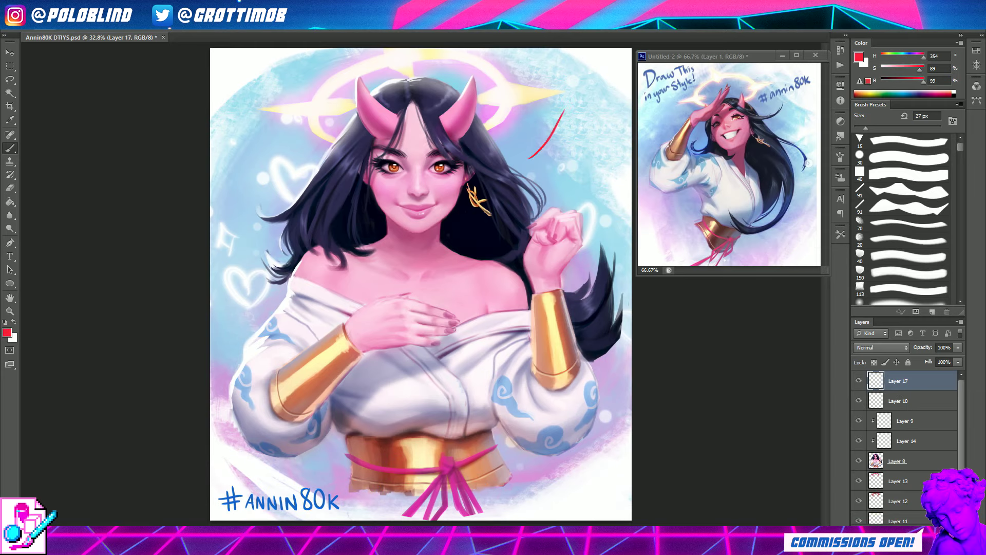
key("slash")
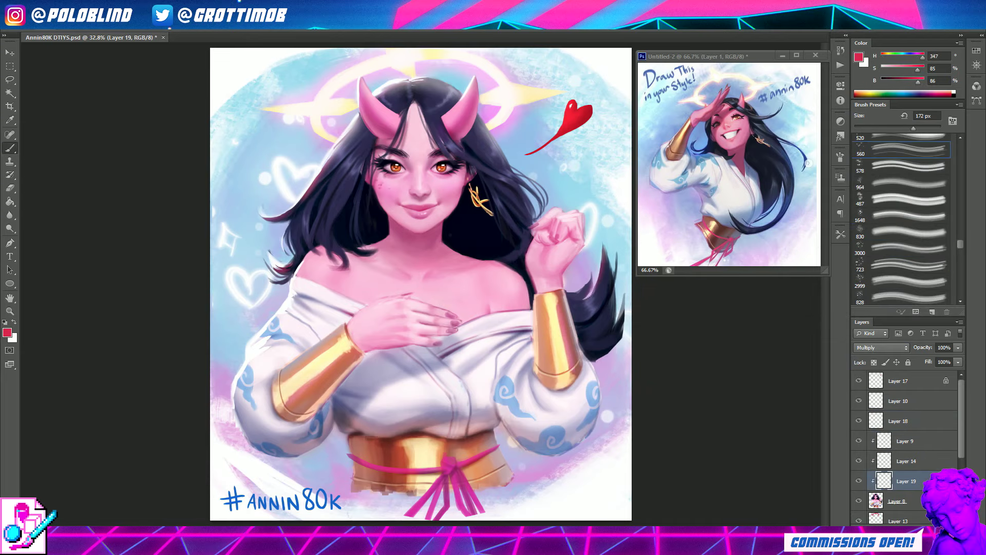
- Switch to a different brush
key("comma")
key("comma")
key("comma")
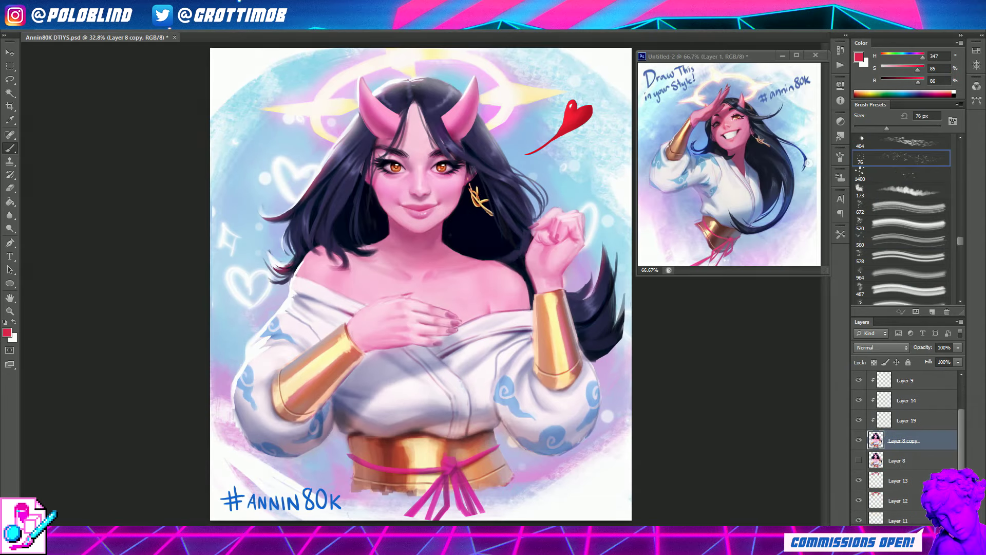